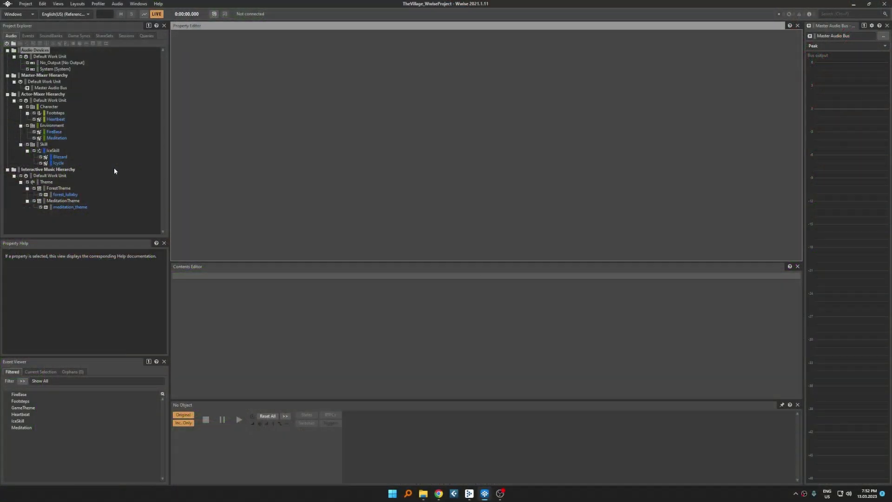
Check the Theme container's stinger list and create a trigger named Stinger in the Triggers default work unit
left_click(46, 182)
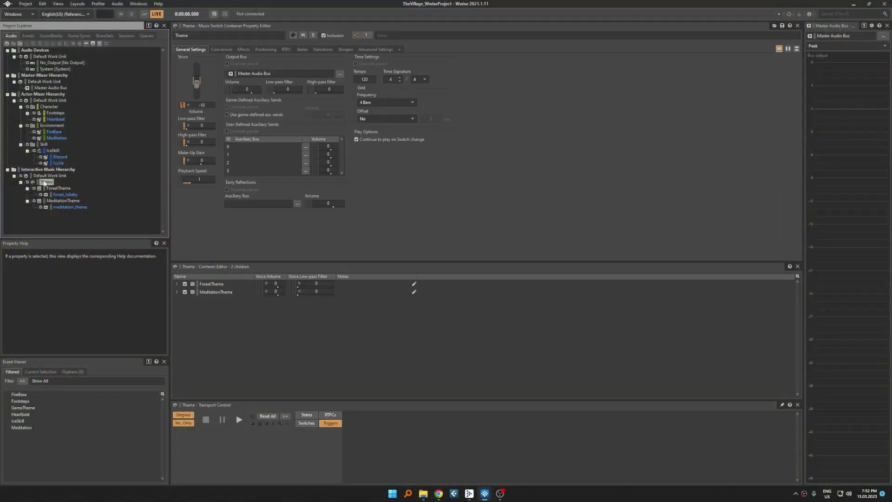
left_click(345, 49)
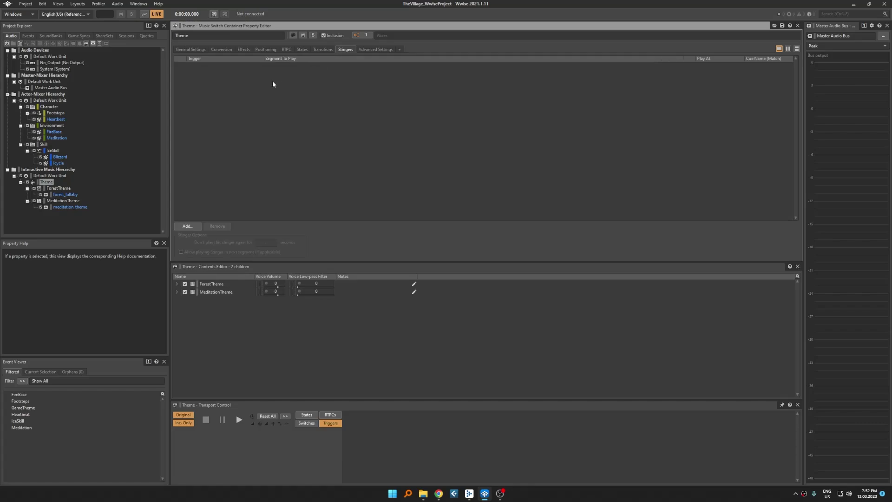
left_click(79, 36)
left_click(42, 126)
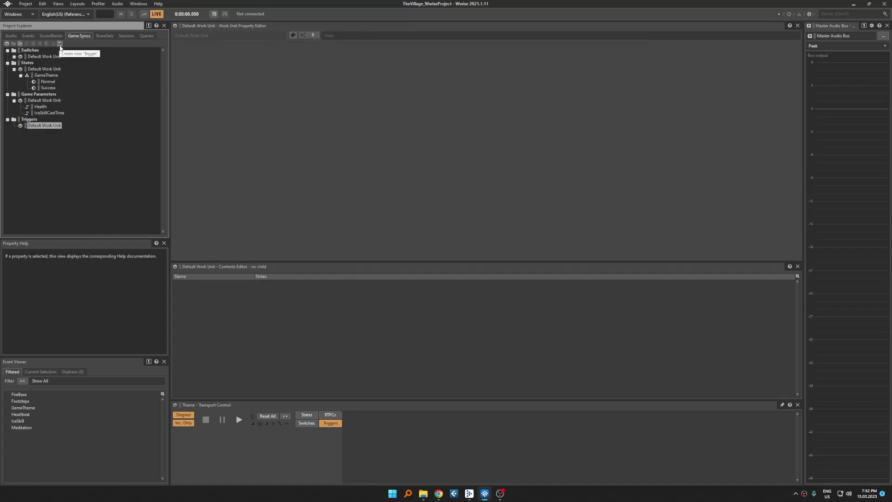
right_click(45, 125)
mouse_move(140, 128)
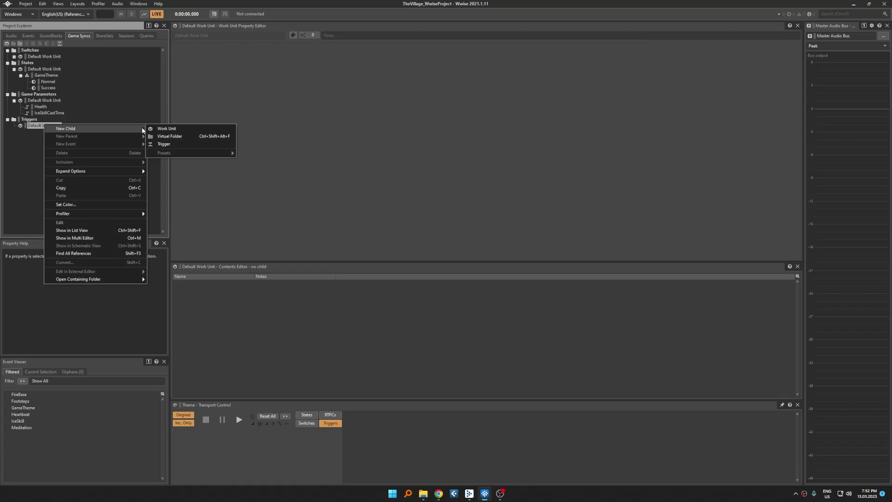
left_click(163, 144)
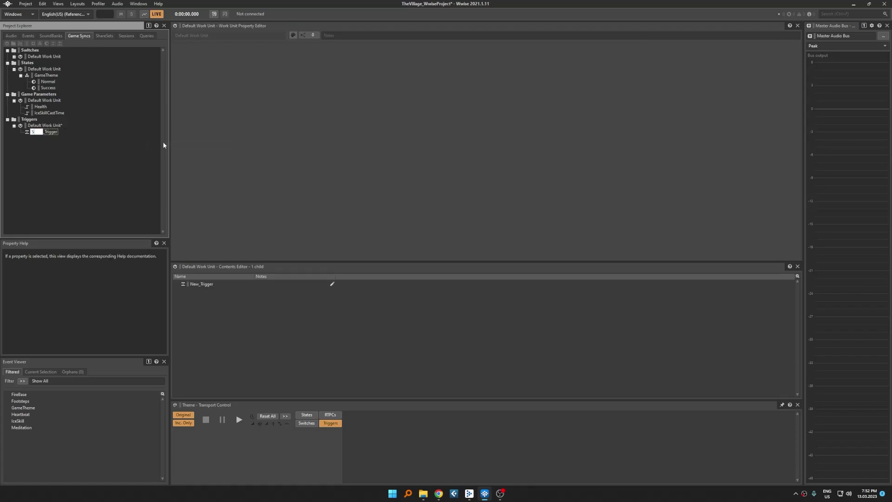
key("Return")
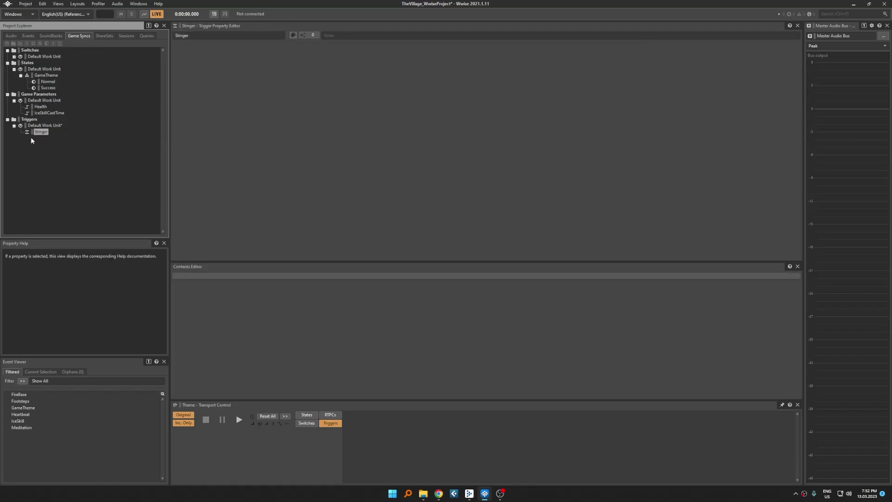
Create a music segment named Stinger in the Interactive Music Hierarchy's default work unit
left_click(11, 36)
left_click(97, 44)
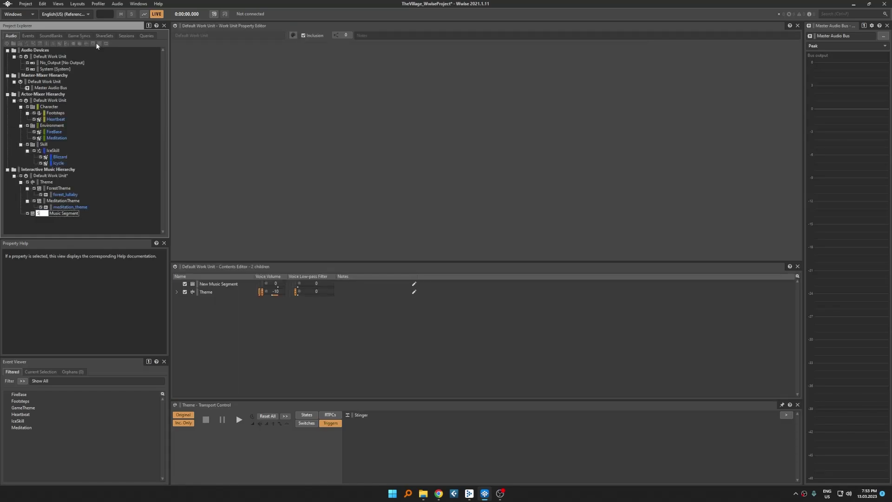
type("Stinger")
key("Return")
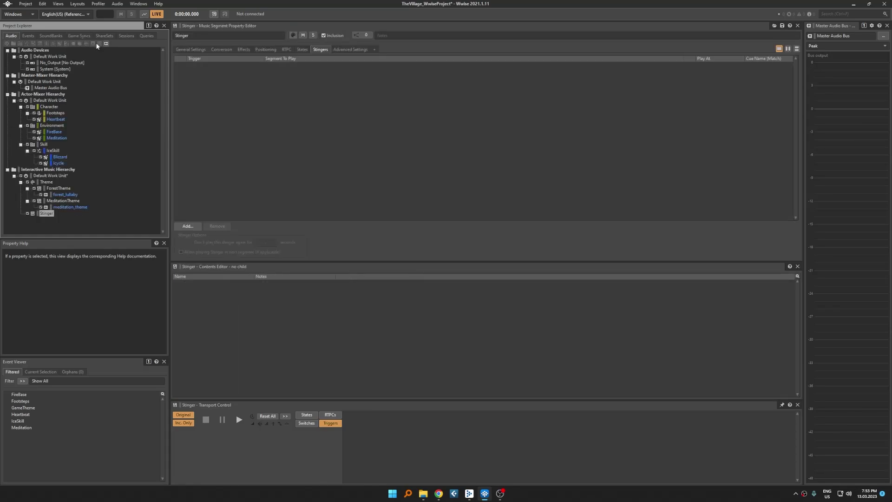
Import stinger.wav into the Stinger music segment as a music track and audition it
right_click(46, 214)
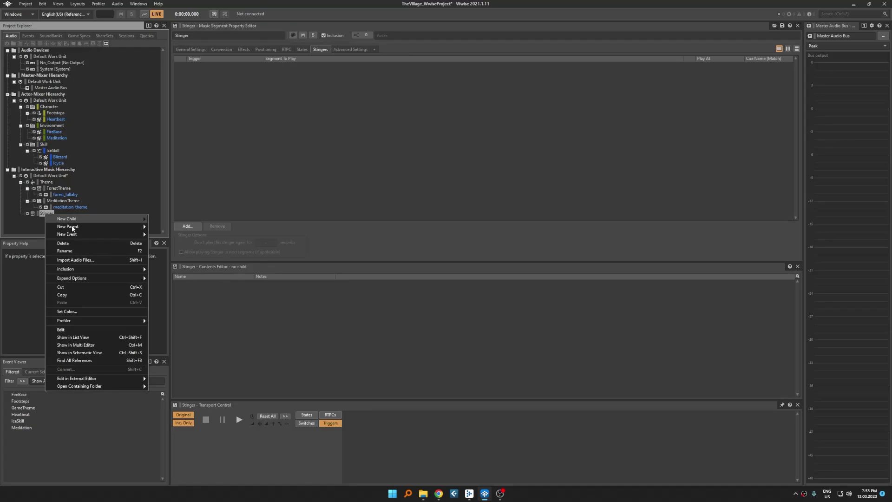
left_click(84, 258)
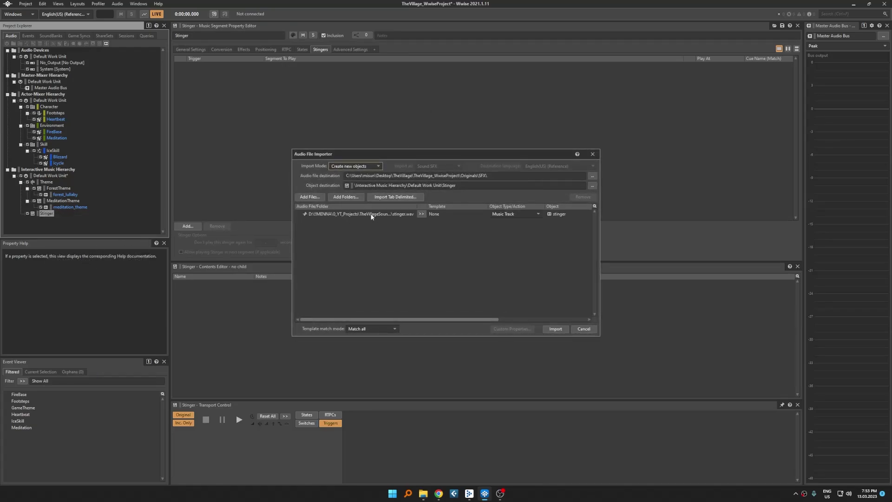
left_click(555, 329)
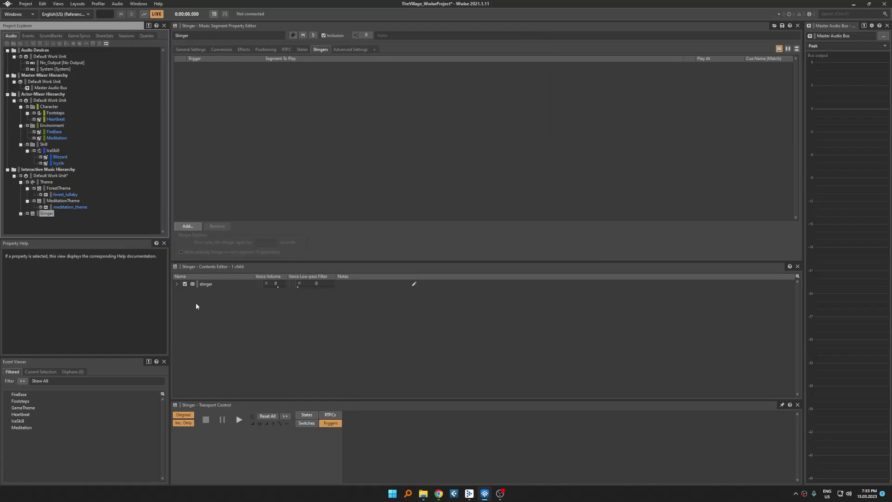
left_click(238, 420)
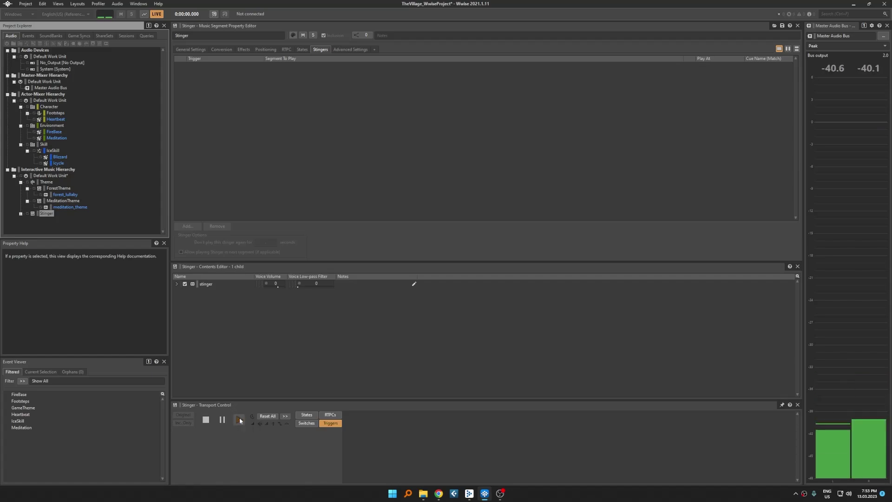
left_click(206, 420)
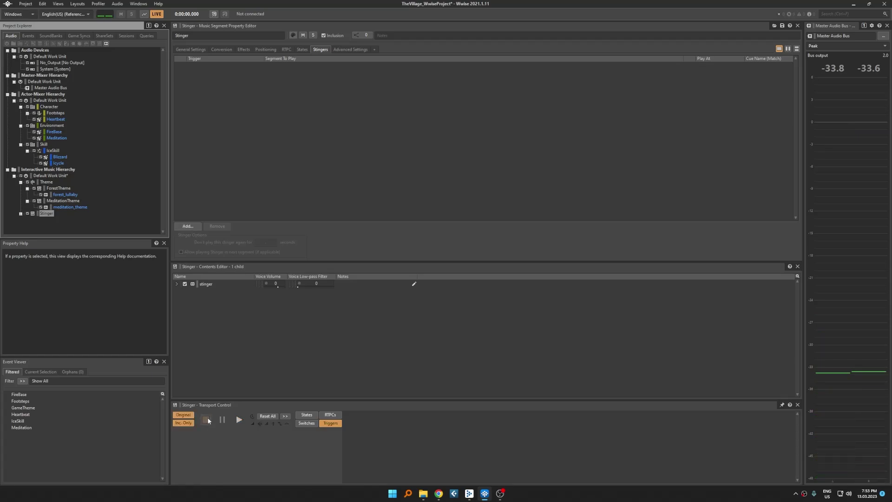
Assign the Stinger segment to the Stinger trigger on the Theme switch container, with Play At set to Immediate
left_click(59, 189)
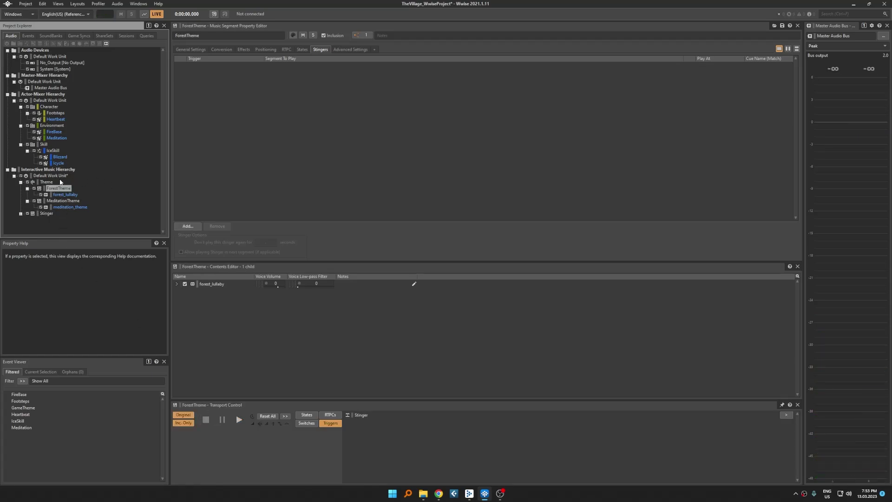
left_click(51, 181)
left_click_drag(47, 213, 73, 215)
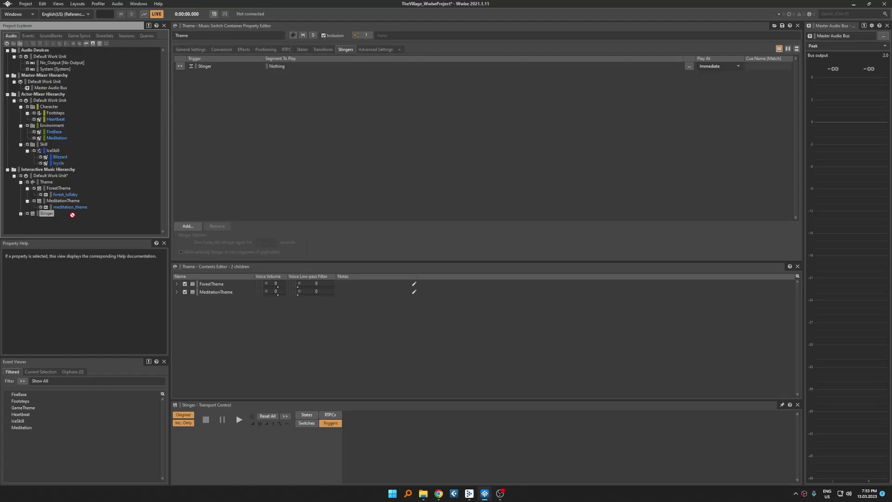
left_click_drag(272, 85, 280, 69)
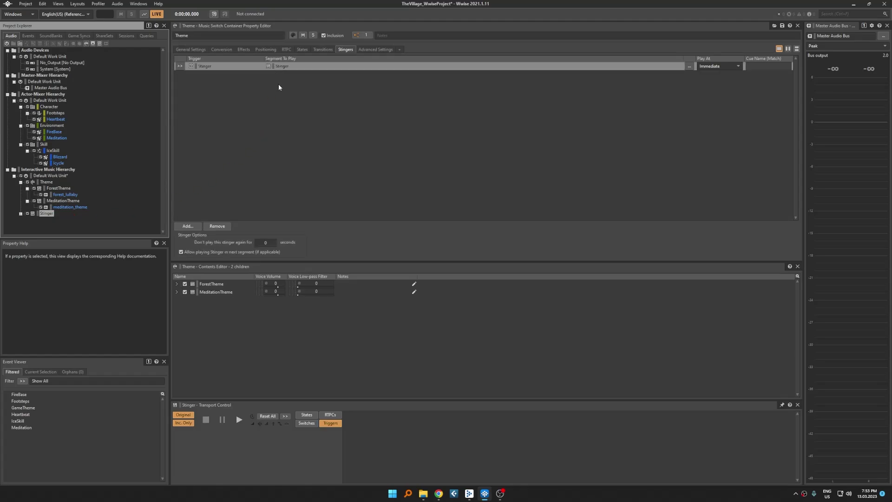
left_click(718, 67)
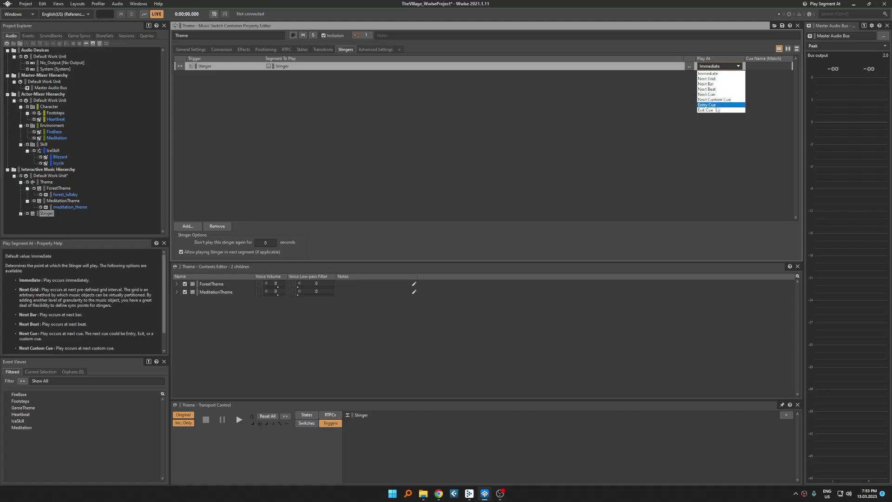
left_click(719, 74)
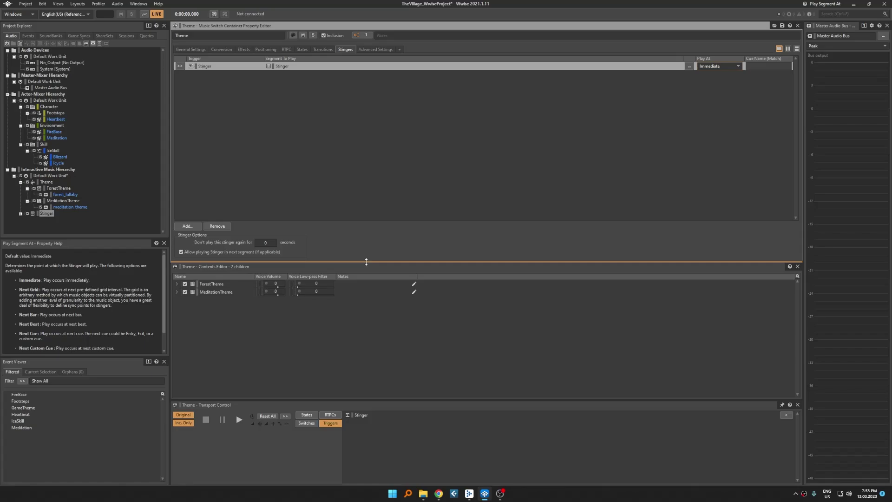
left_click_drag(369, 262, 369, 270)
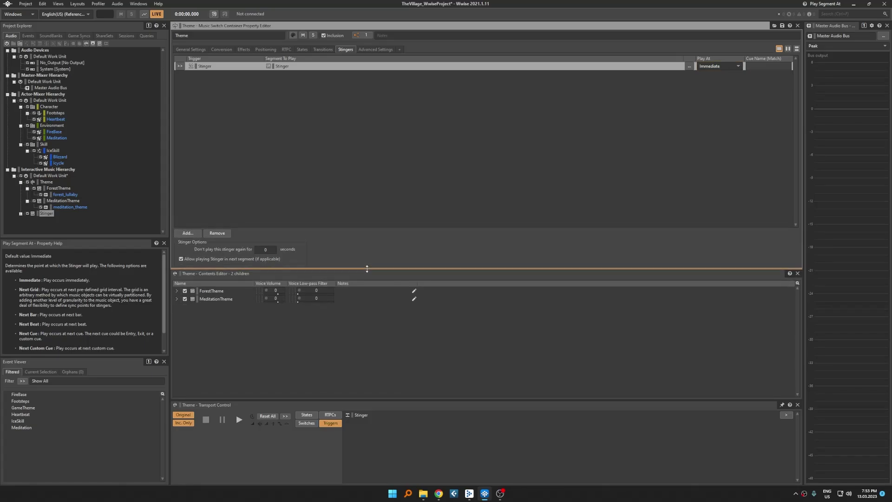
left_click(266, 251)
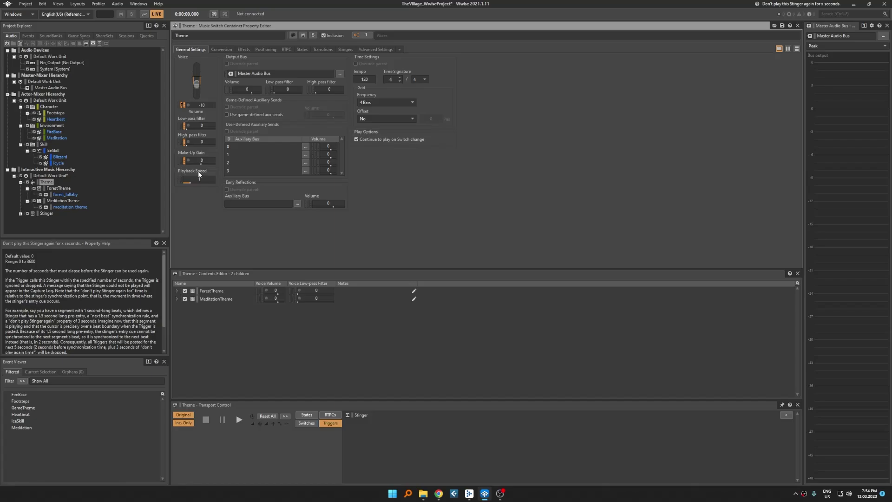
Play the Theme container with the GameTheme state set to Normal
left_click(237, 419)
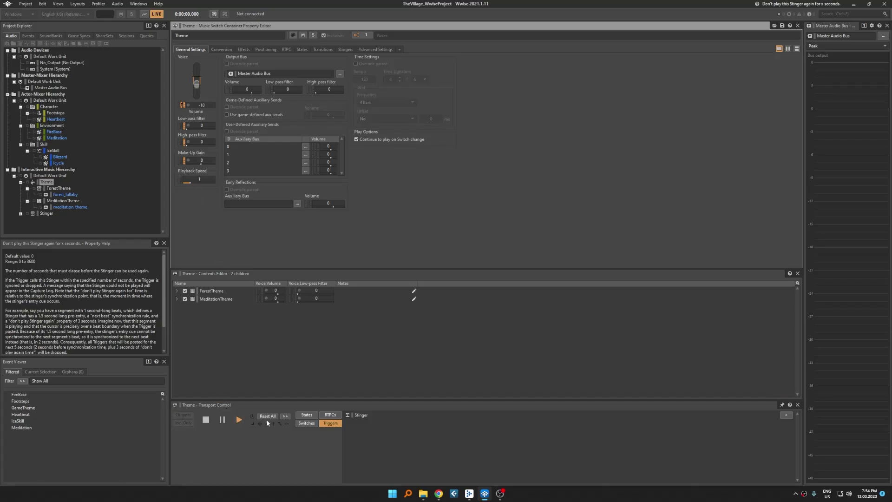
left_click(328, 415)
left_click(306, 423)
left_click(307, 414)
left_click(617, 414)
left_click(596, 427)
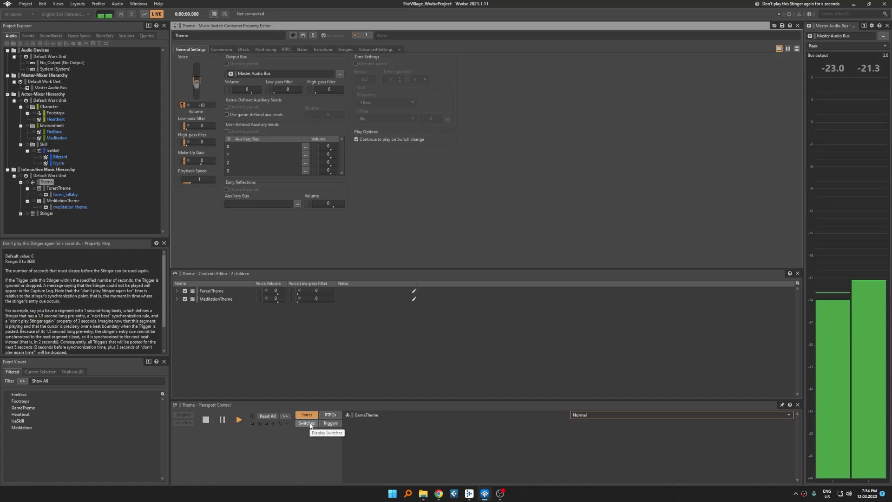
Show Theme's voice volume curve for Health and set the Health simulation value to 99 during playback
left_click(286, 49)
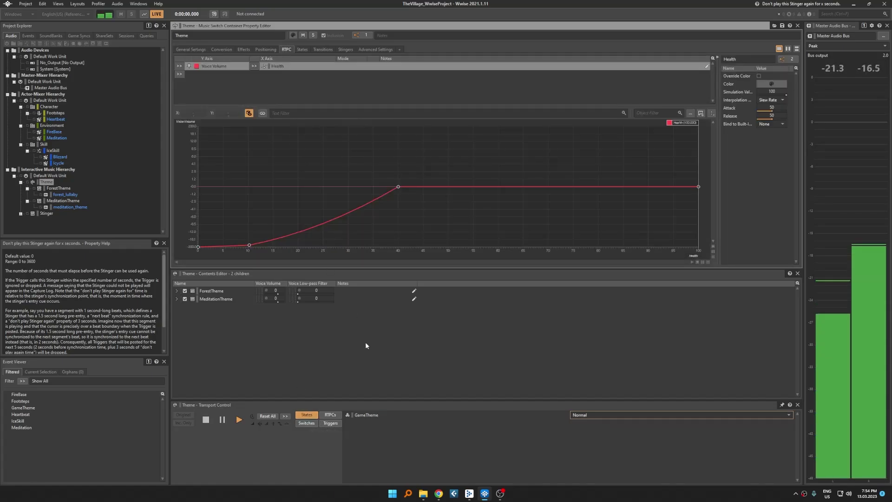
left_click(330, 414)
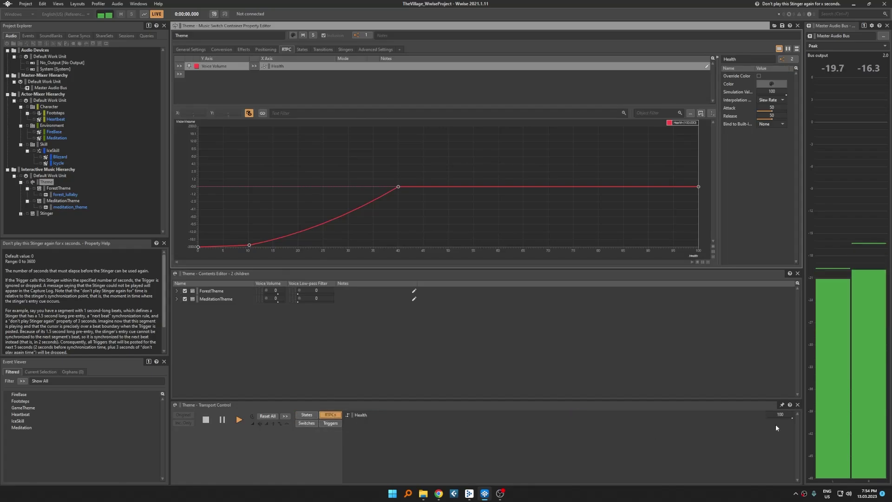
mouse_move(790, 417)
left_mouse_down()
mouse_move(760, 423)
mouse_move(813, 423)
left_mouse_up()
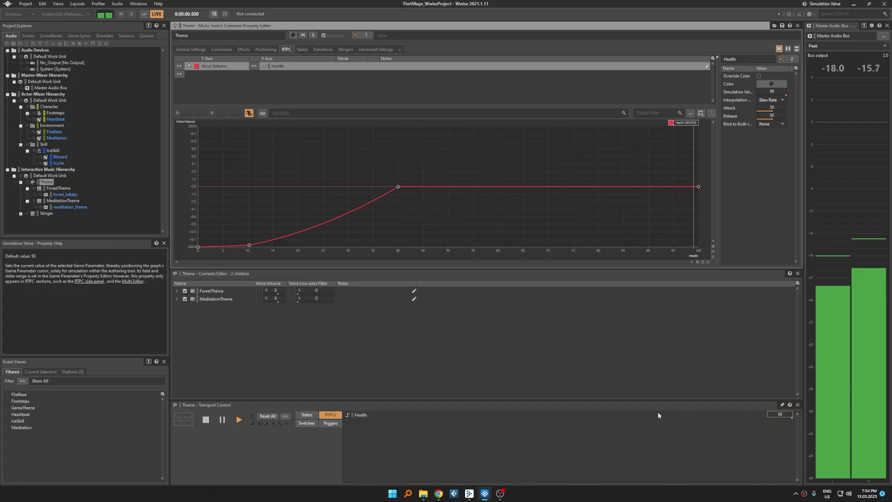
Fire the Stinger trigger three times over the playing Theme to hear the stinger
left_click(331, 423)
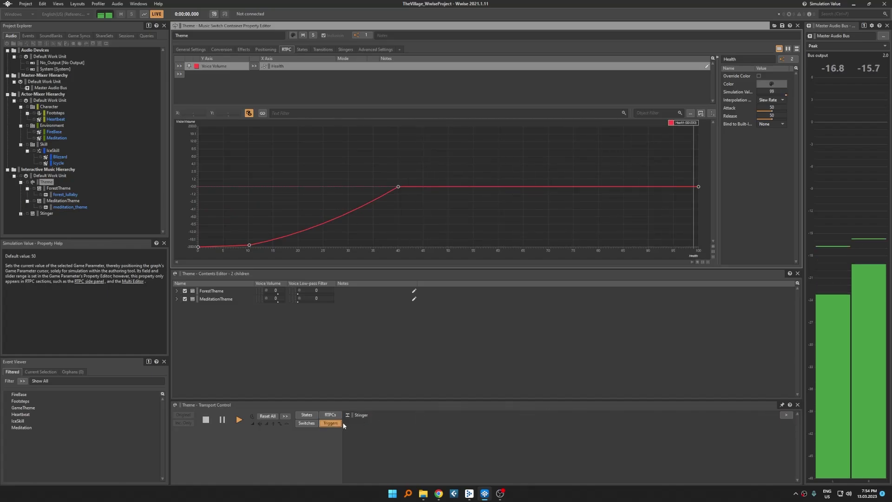
left_click(784, 416)
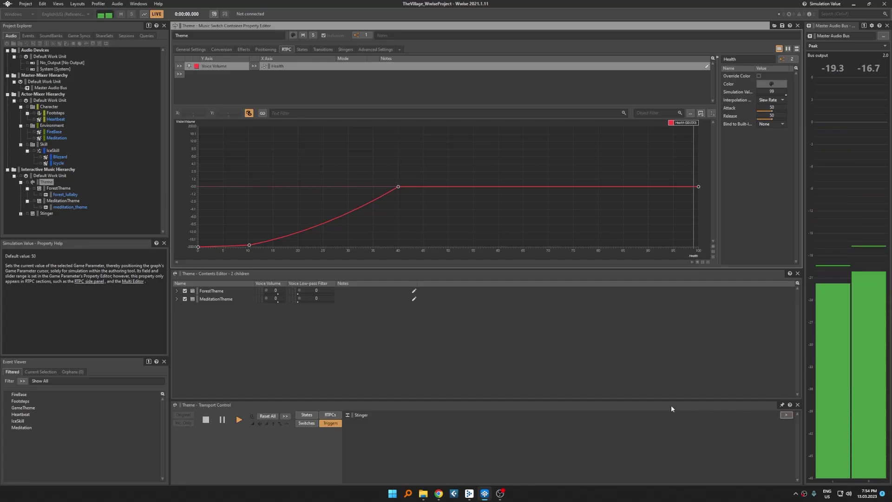
left_click(785, 415)
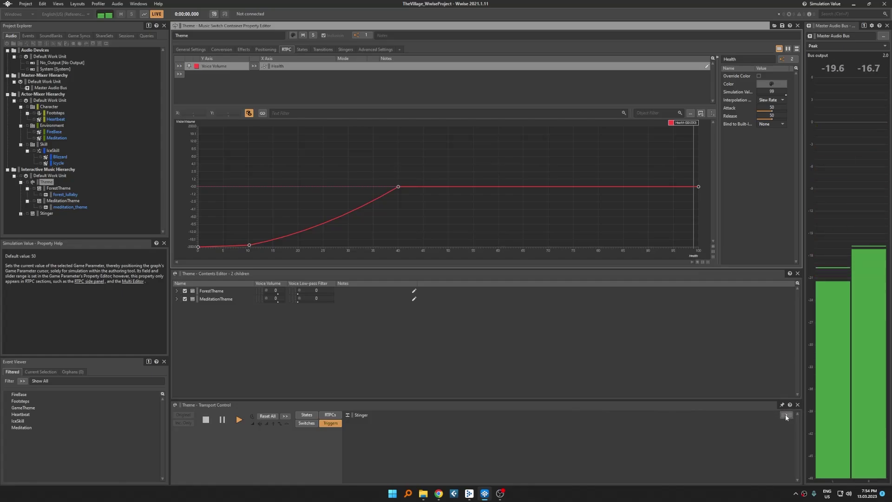
left_click(785, 415)
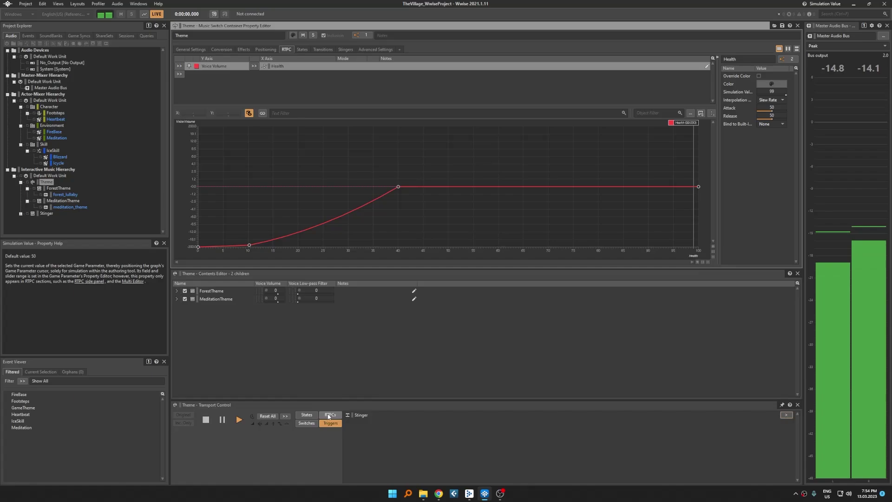
Switch the GameTheme state to Success, fire the Stinger trigger over the music, and stop playback
left_click(306, 414)
left_click(580, 418)
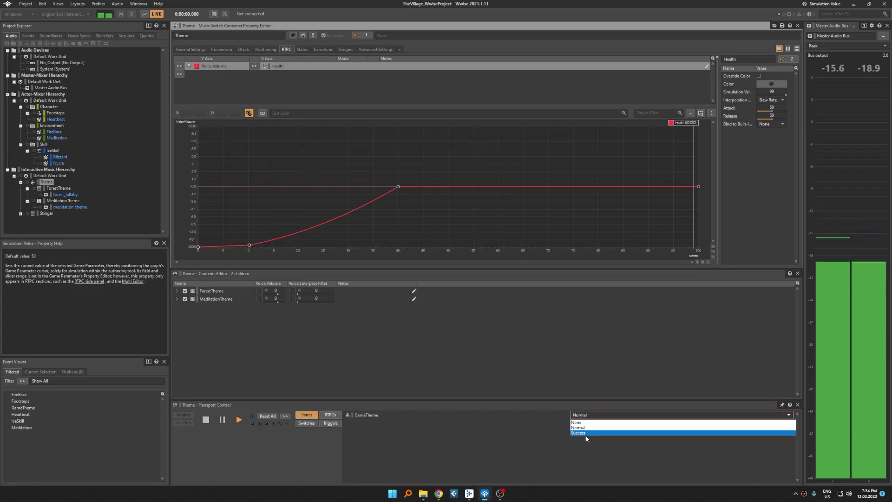
left_click(586, 435)
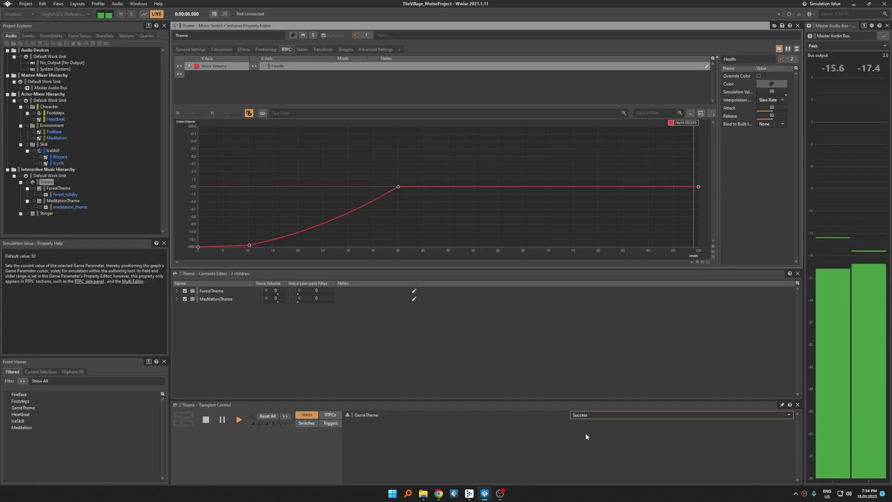
left_click(331, 422)
left_click(786, 415)
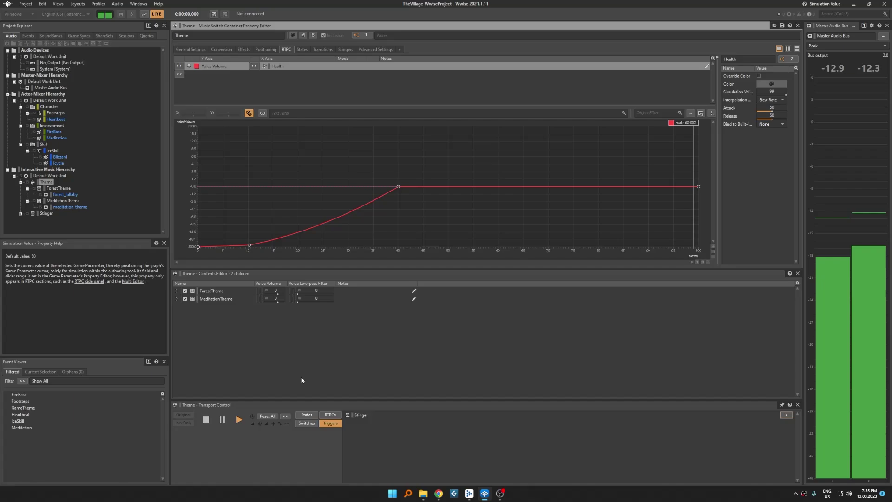
left_click(207, 422)
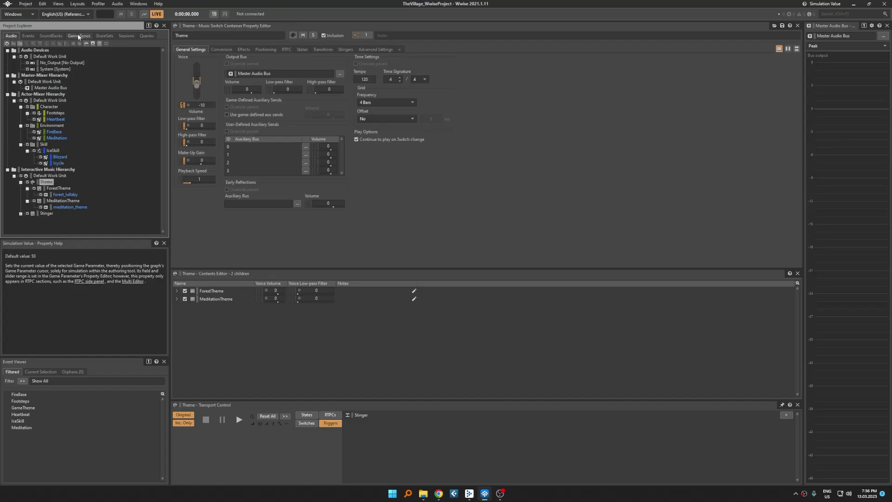
Select the Default Work Unit in the SoundBank manager and generate all SoundBanks for Mac and Windows in English(US)
left_click(51, 35)
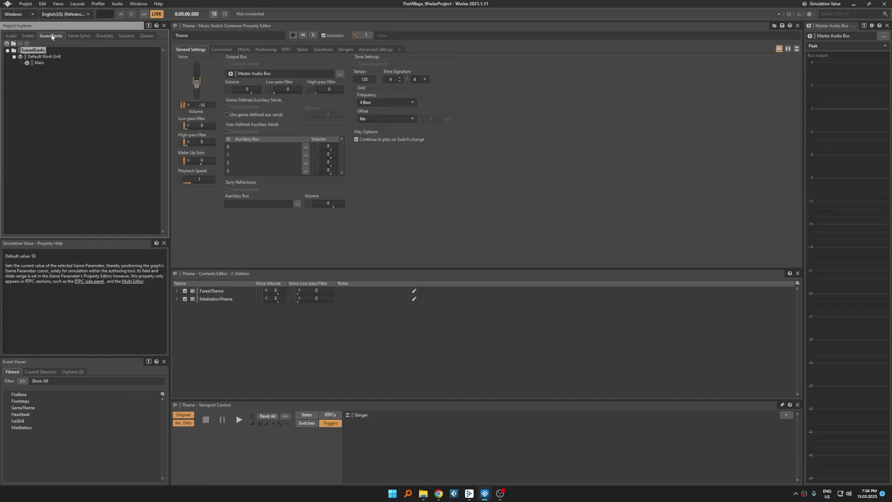
left_click(81, 5)
left_click(151, 60)
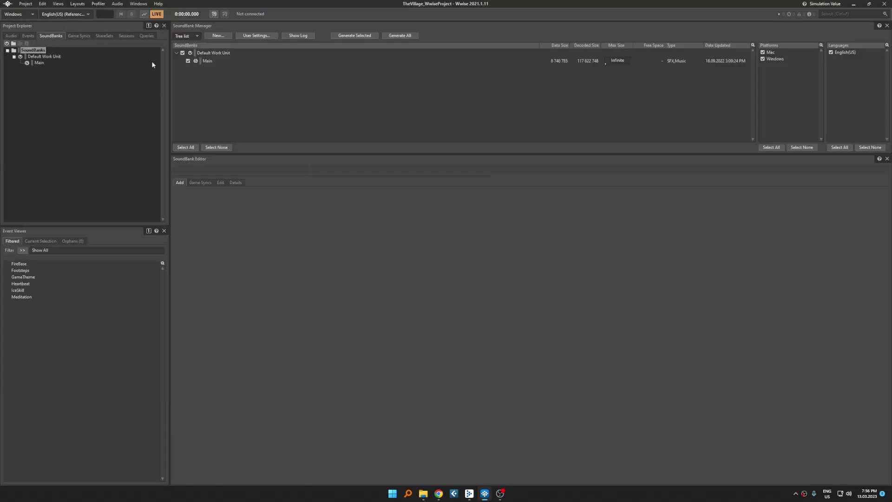
left_click(218, 53)
left_click(400, 36)
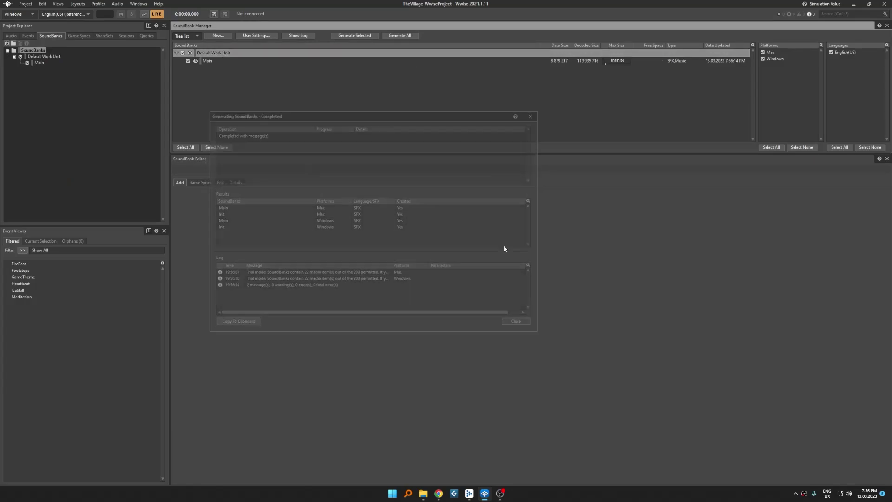
left_click(26, 3)
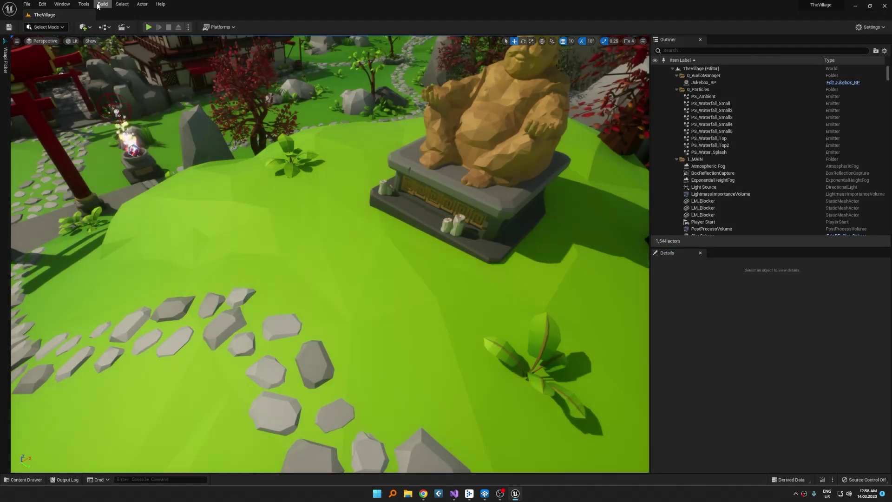
Switch to Unreal Editor and review the project's Wwise User Settings and Integration Settings for automatic asset synchronization, WAAPI connection and media packaging options
left_click(84, 5)
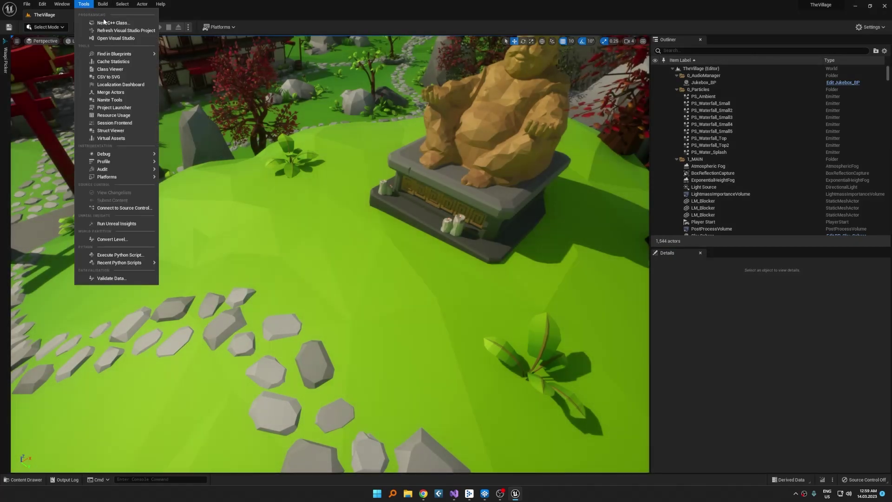
mouse_move(41, 4)
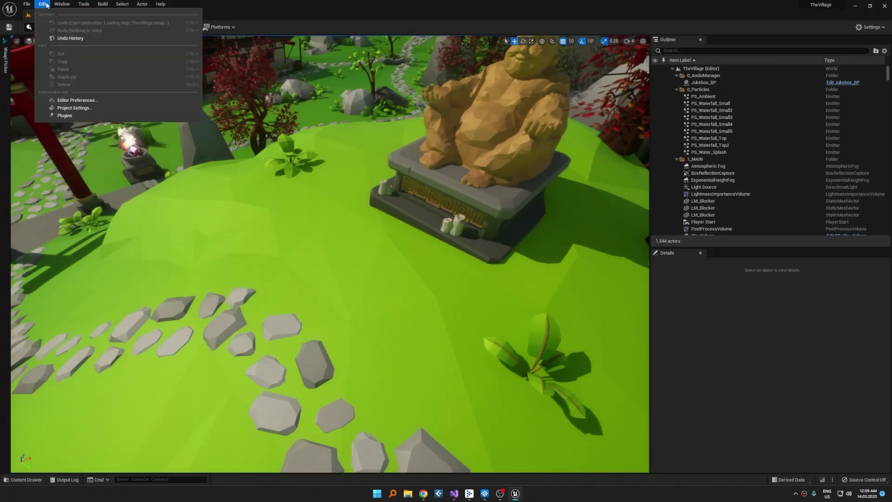
left_click(71, 108)
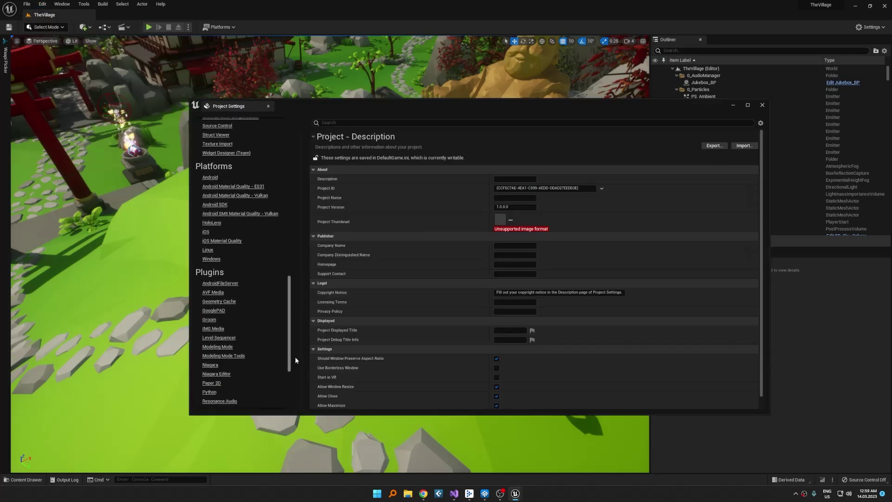
scroll(296, 360, "down", 5)
left_click(215, 392)
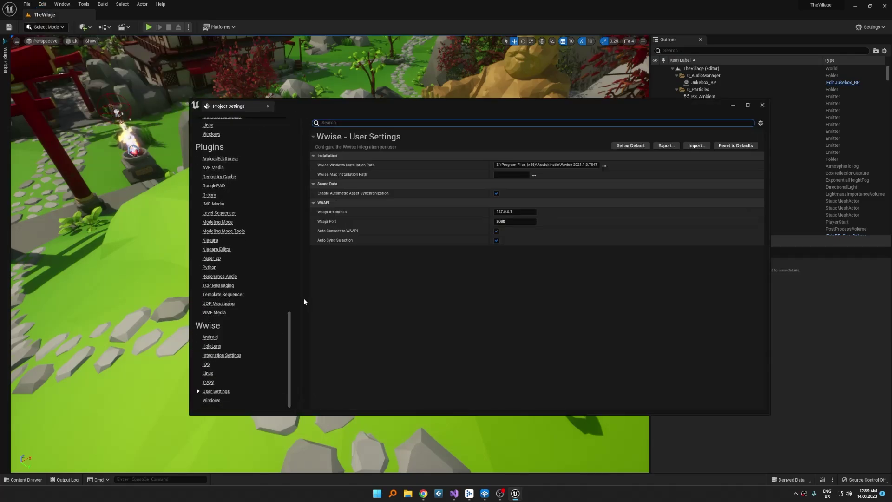
left_click(497, 232)
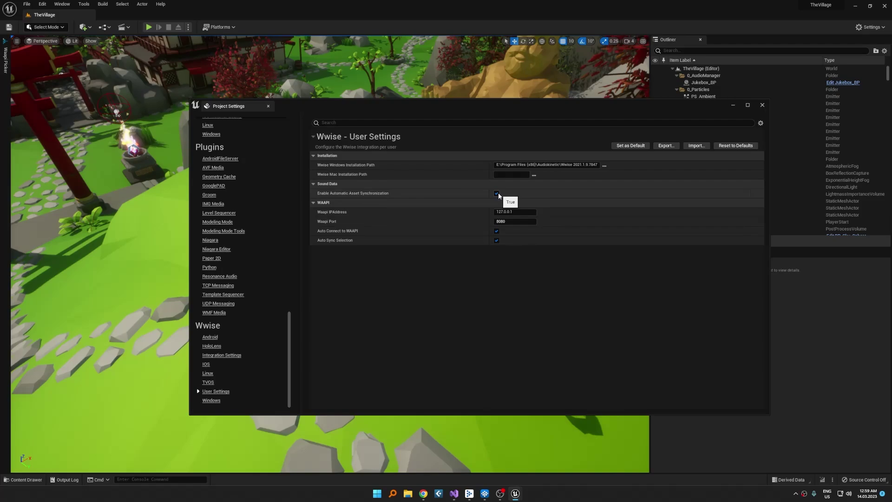
left_click(232, 355)
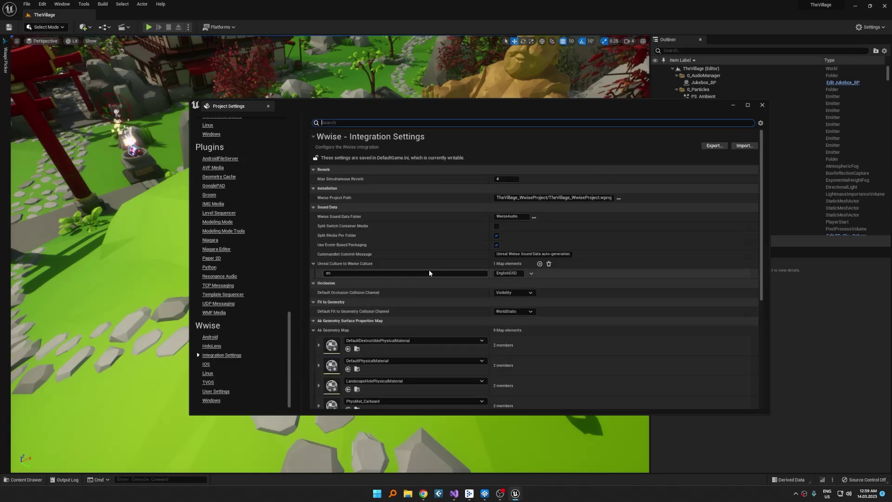
left_click(496, 235)
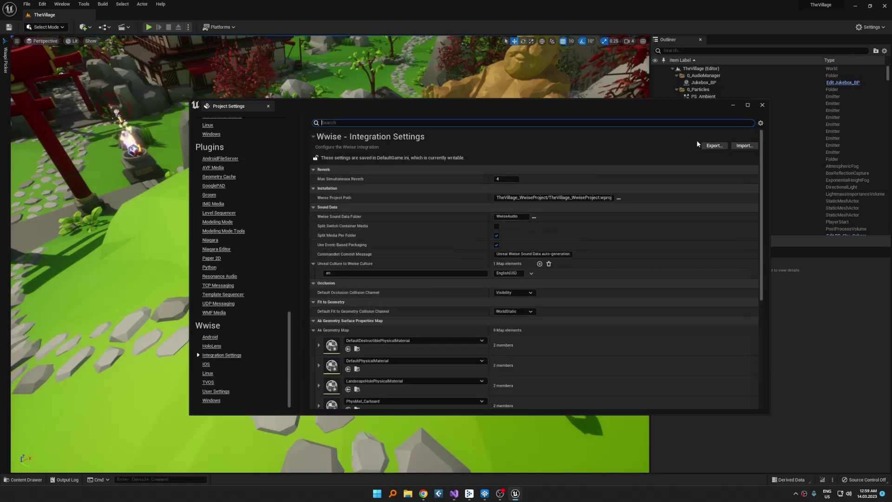
left_click(761, 106)
Locate the Stinger trigger in the Wwise Picker and generate the sound data for Windows and English(US)
left_click(23, 480)
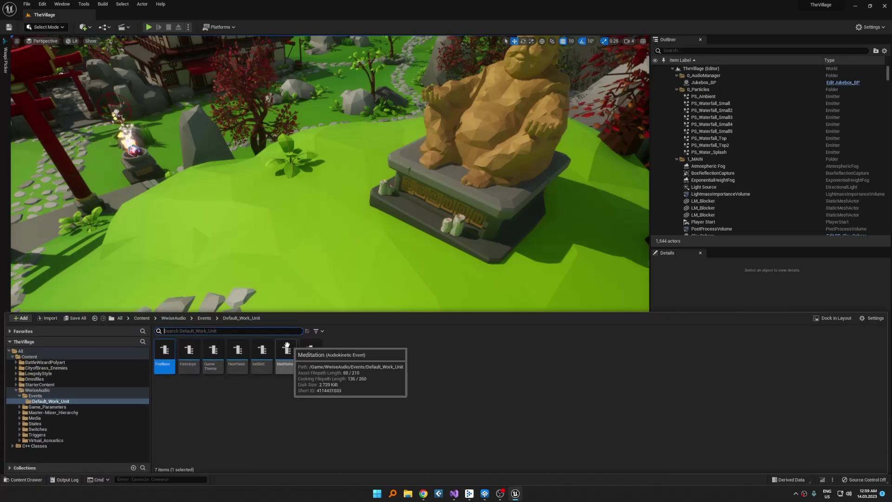
left_click(6, 60)
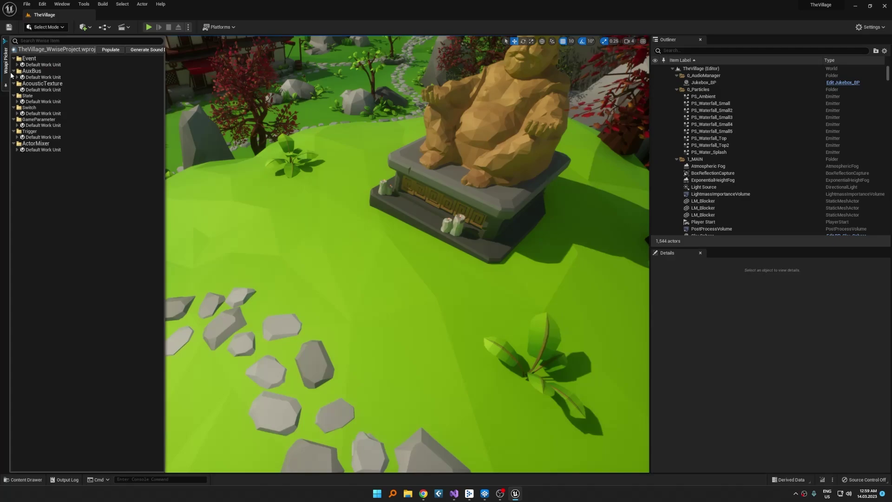
left_click(17, 137)
left_click(37, 143)
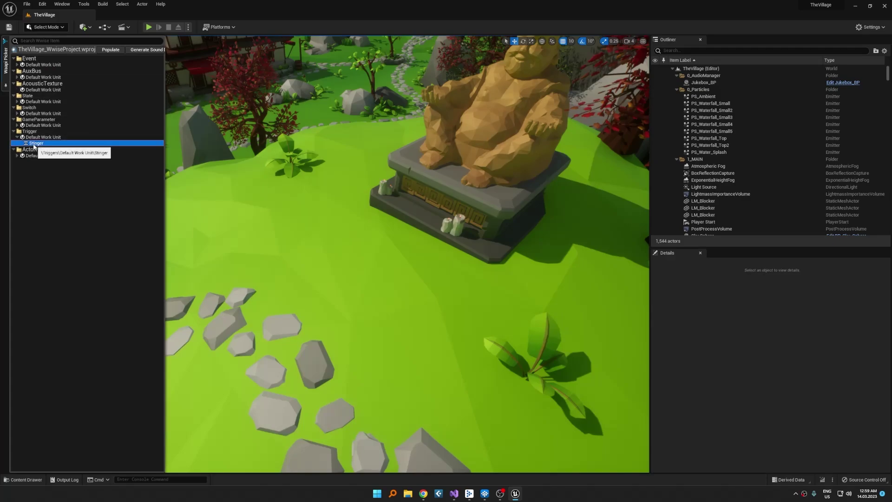
left_click(146, 49)
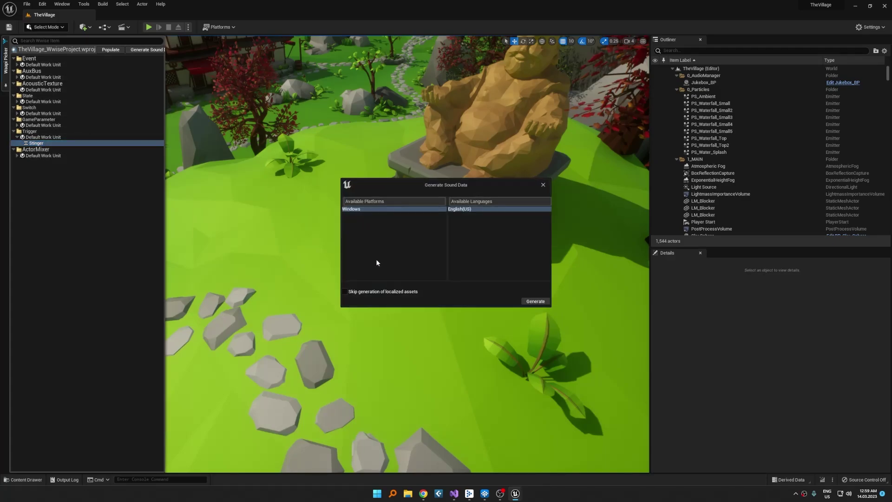
left_click(530, 304)
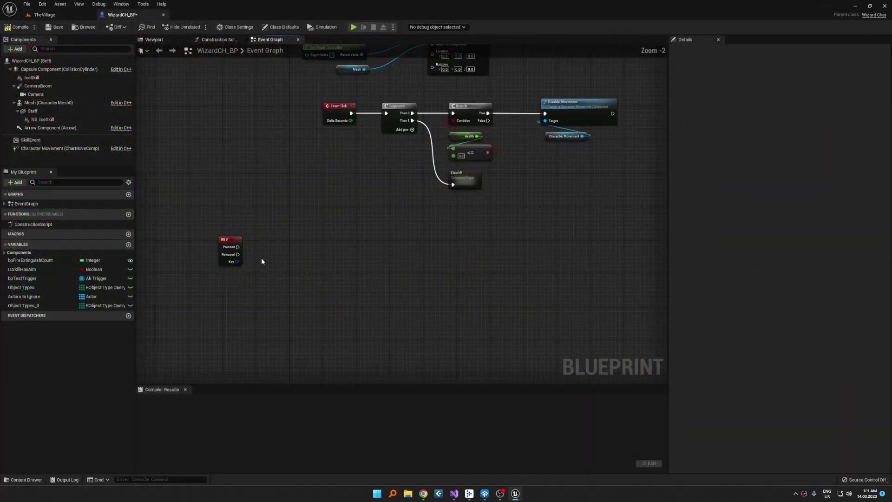
Add a Get All Actors Of Class node beside the E key event in the WizardCH_BP event graph
right_click(261, 257)
type("getall")
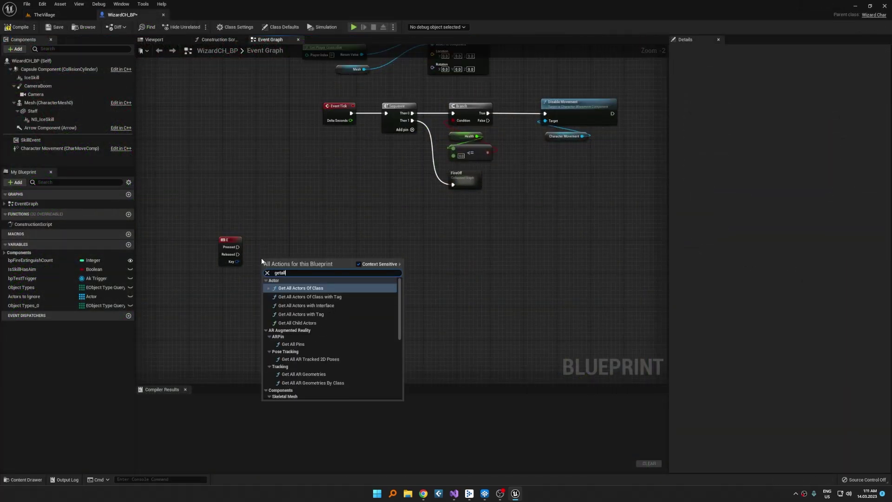
key("Return")
scroll(261, 258, "up", 2)
Set the node's actor class to Jukebox_BP and connect its execution input to the E event's Pressed output
left_click(287, 287)
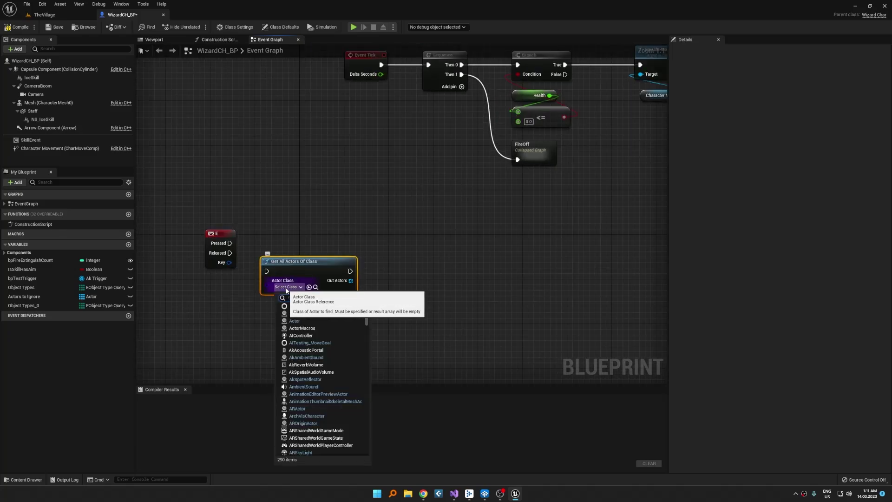
type("bp_sph")
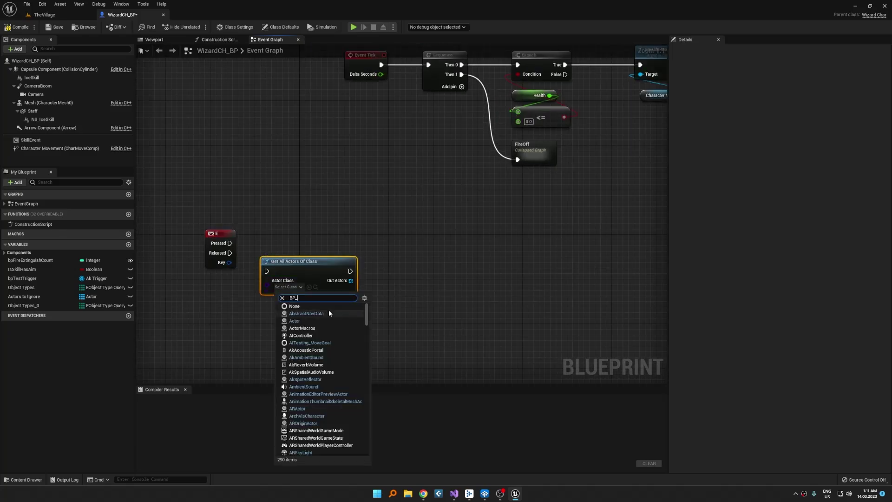
type("BP_j")
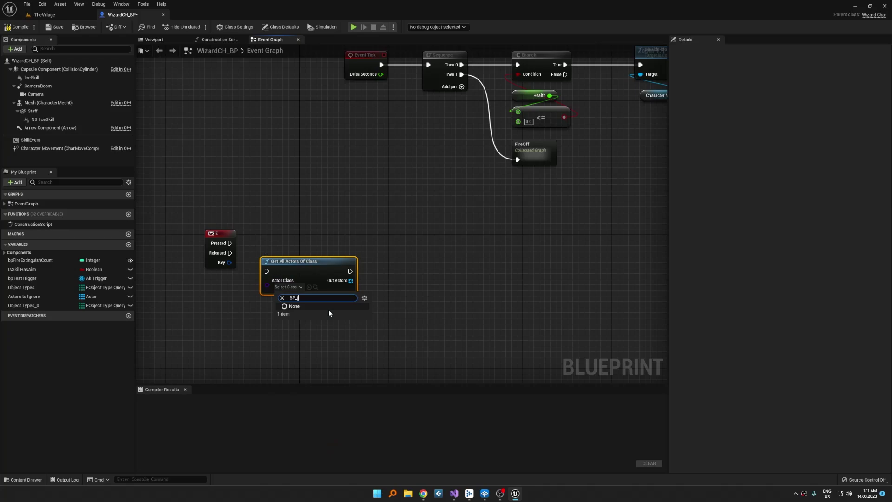
type("uku")
key("BackSpace")
key("BackSpace")
key("BackSpace")
type("juke")
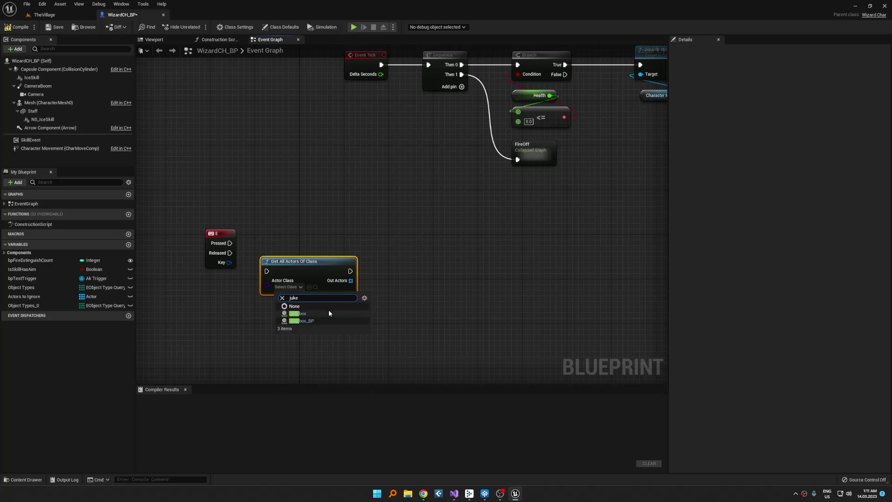
left_click(306, 320)
left_click_drag(301, 266, 230, 243)
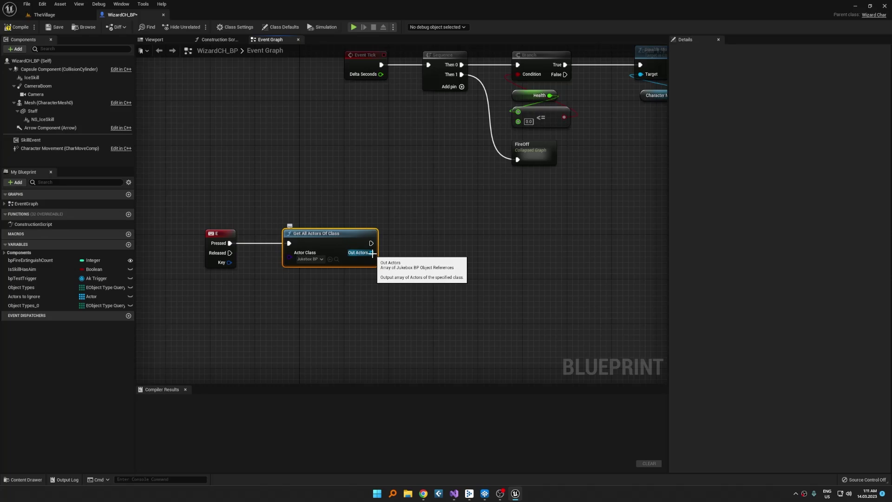
Start a new node from the Out Actors array and search its available actions for "get"
left_click_drag(373, 253, 450, 268)
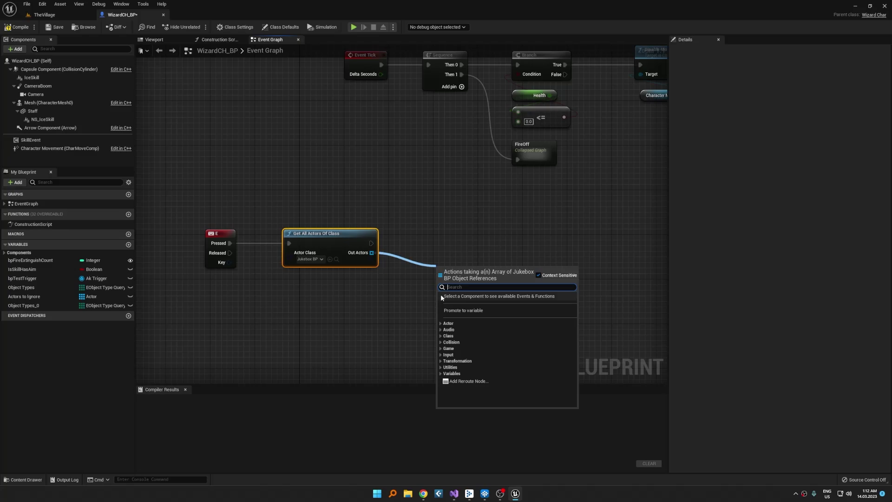
type("get")
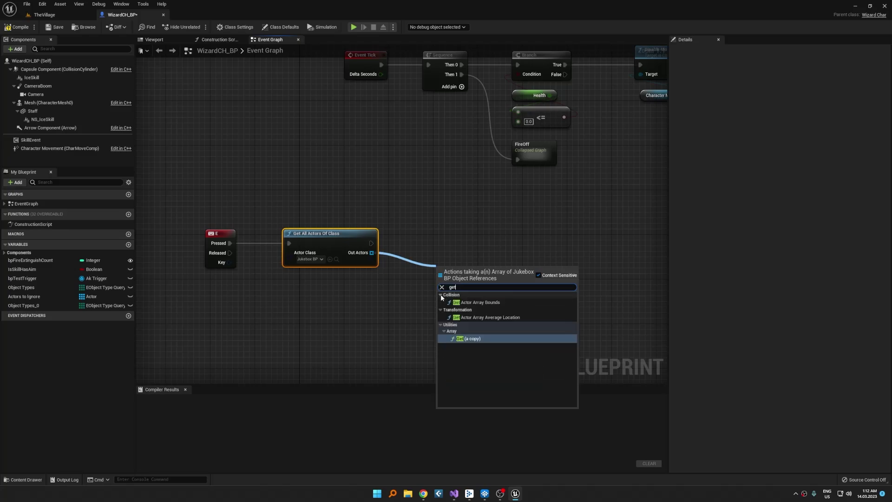
key("BackSpace")
key("BackSpace")
key("BackSpace")
type("inde")
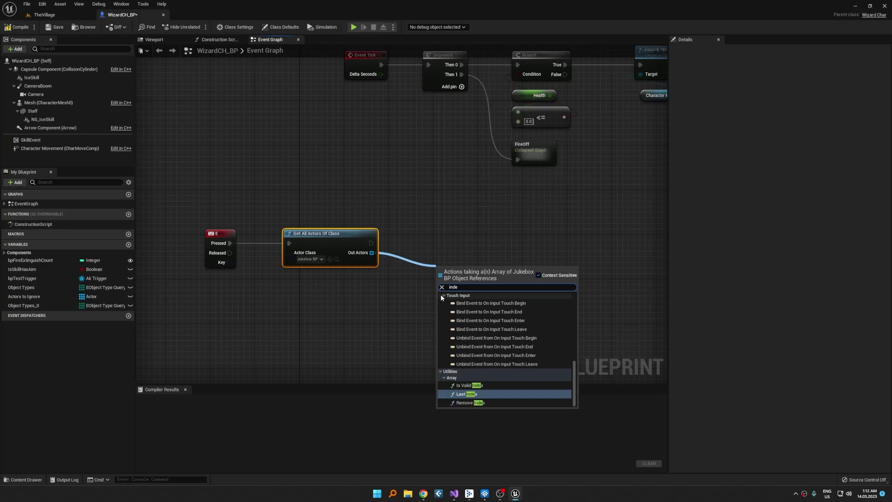
key("Down")
key("Up")
key("Up")
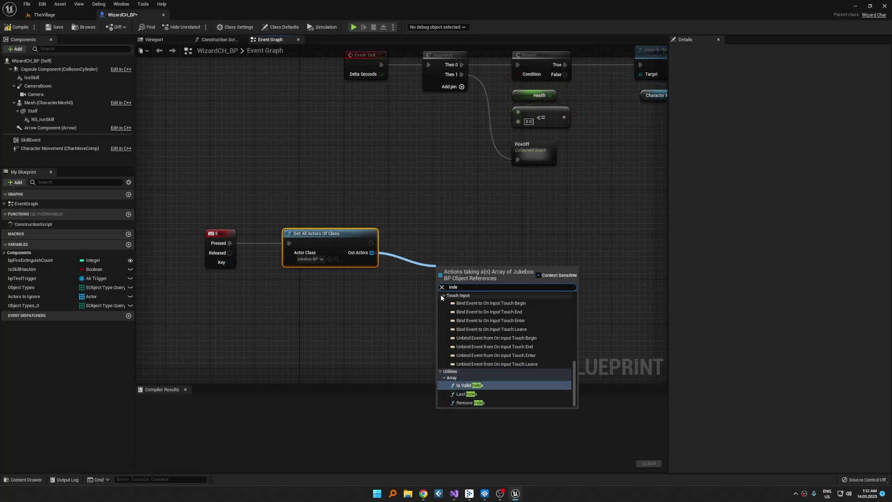
key("BackSpace")
key("BackSpace")
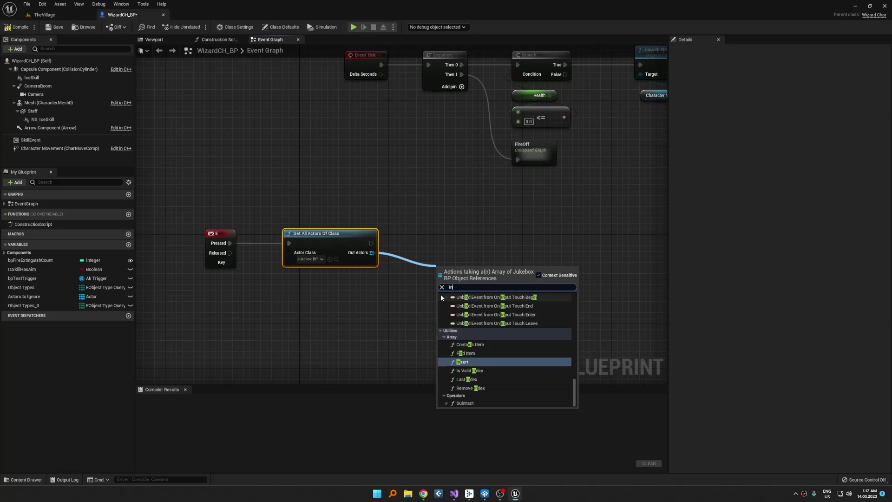
key("Up")
key("BackSpace")
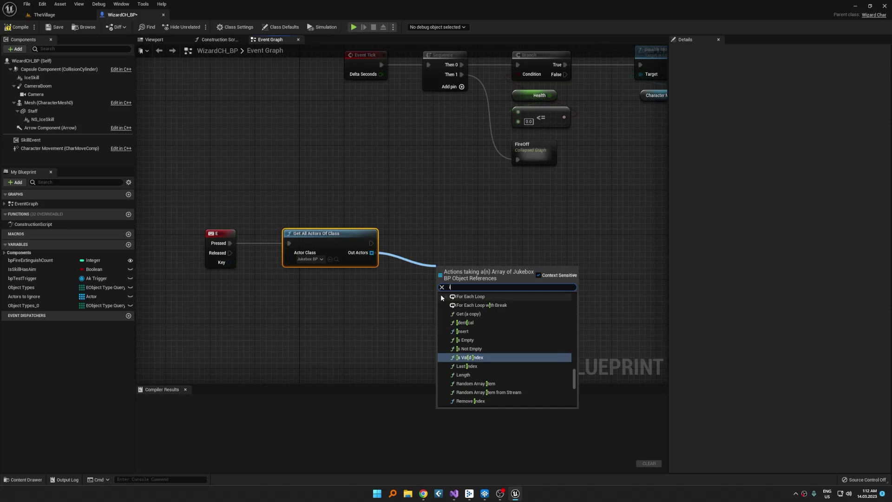
key("BackSpace")
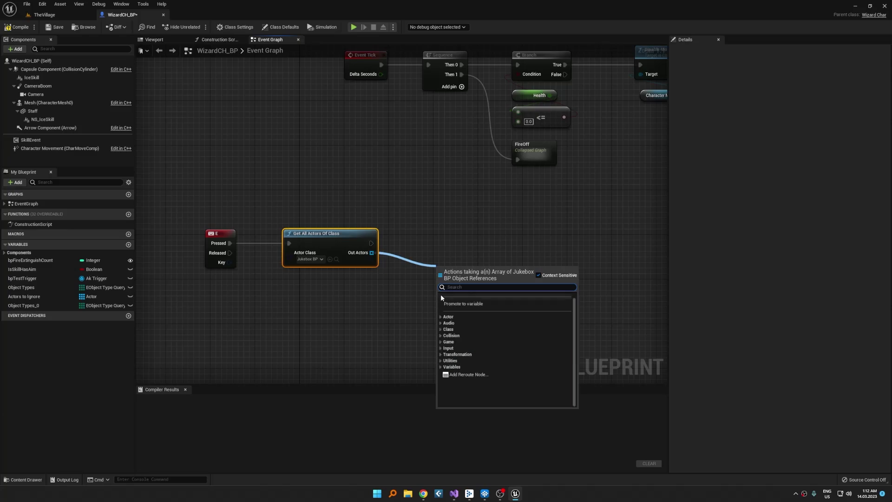
type("pi")
key("BackSpace")
key("BackSpace")
type("l")
type("get")
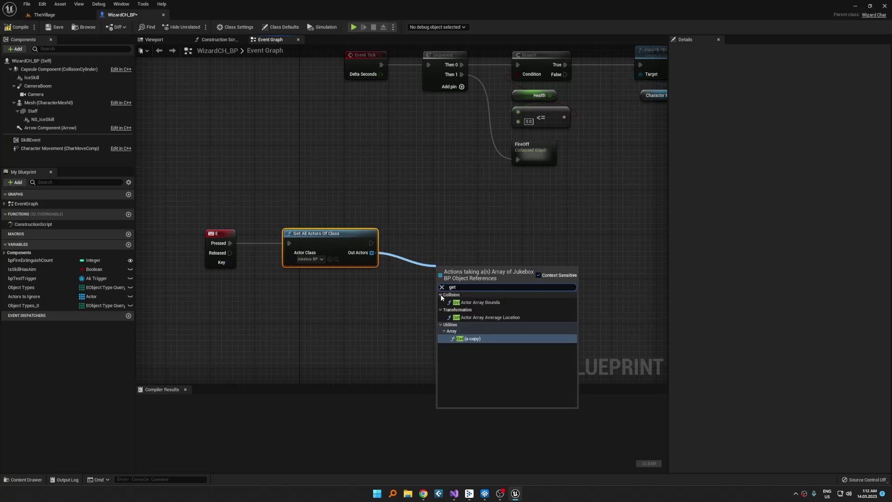
Add the Get (a copy) array node, place it beside Get All Actors Of Class, and save the blueprint
key("Return")
left_click_drag(450, 274, 507, 257)
left_click(491, 255)
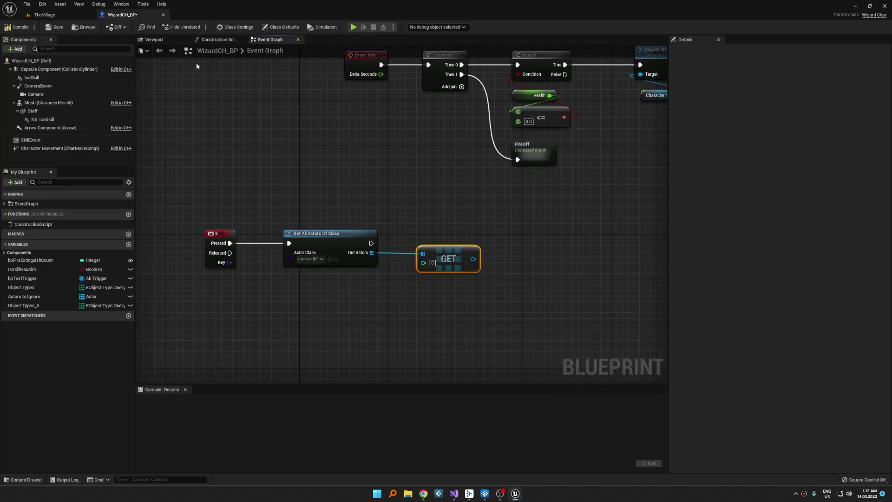
key("ctrl+s")
Return to TheVillage level and find the Jukebox_BP asset in the Omnifiles content folder by searching for "juke"
left_click(65, 17)
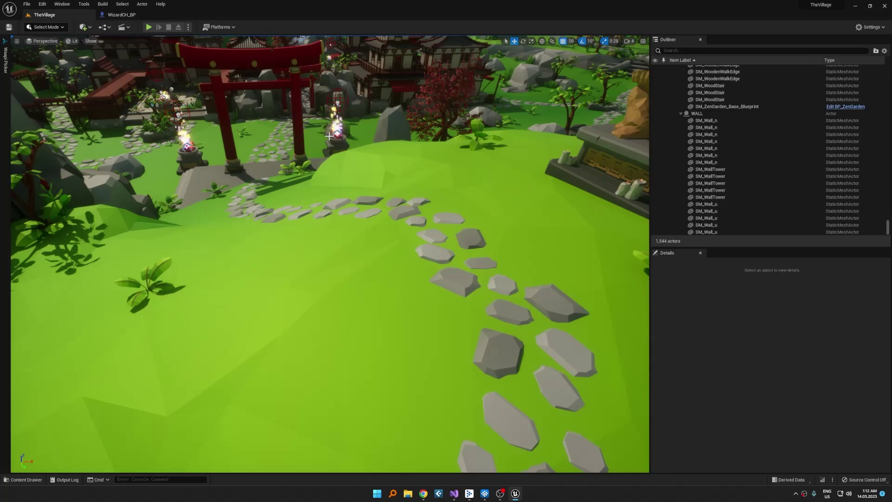
key("ctrl+space")
type("j")
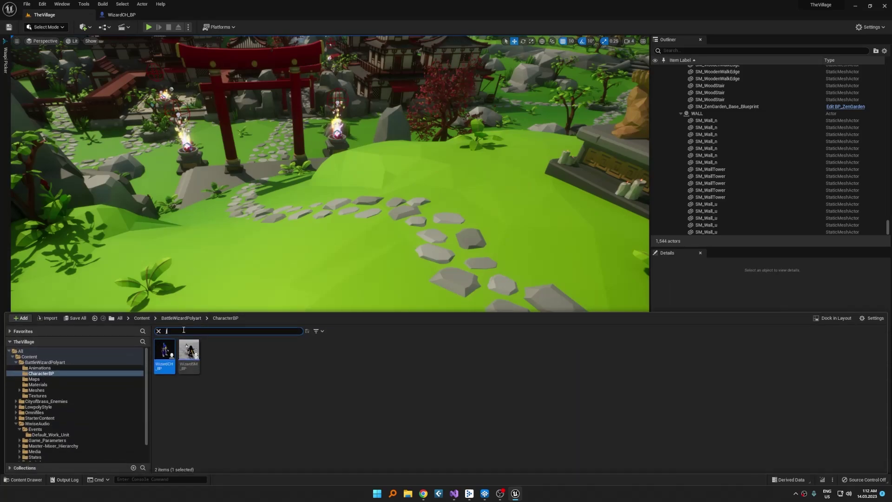
type("uke")
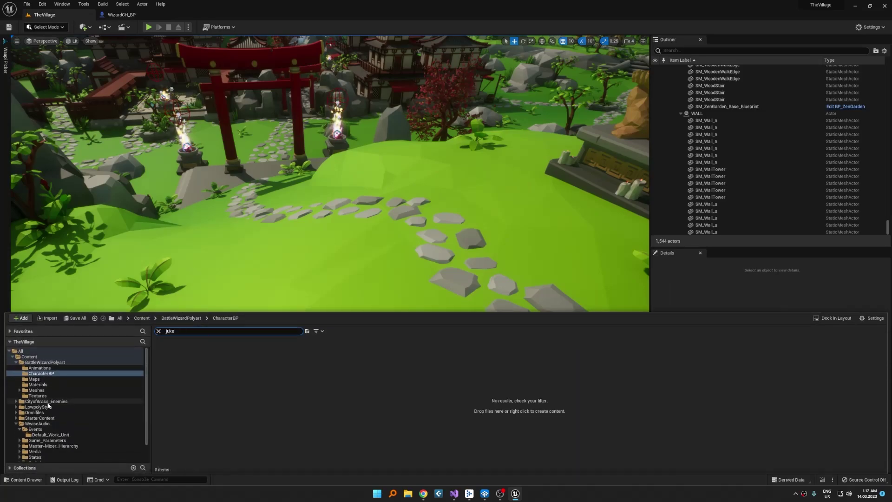
left_click(34, 412)
left_click(170, 347)
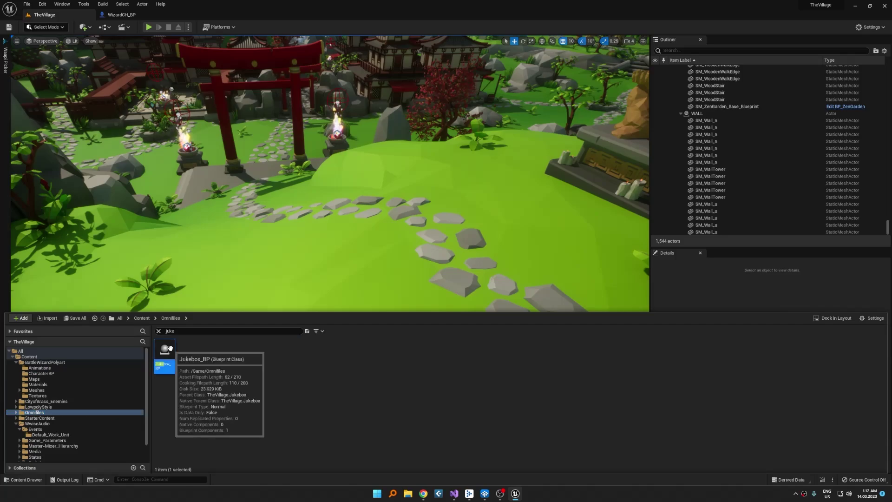
Open the Jukebox_BP blueprint and add a new function named PlayStinger
double_click(170, 347)
left_click(69, 240)
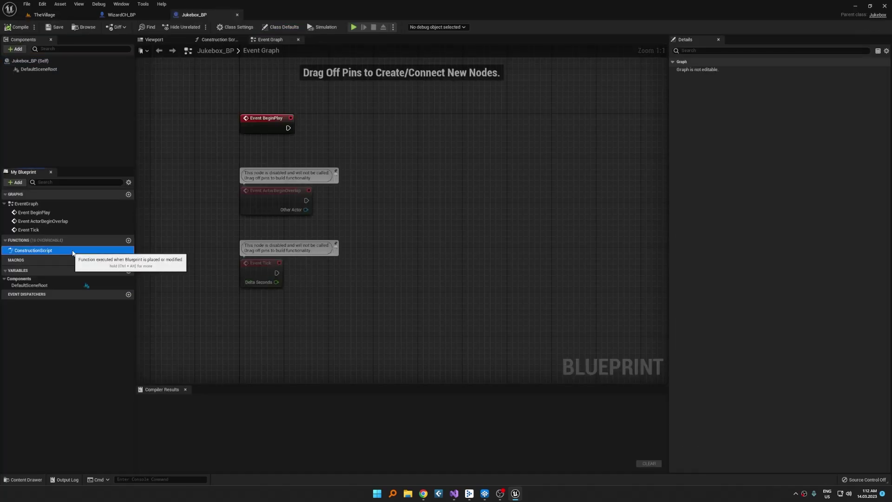
left_click(129, 240)
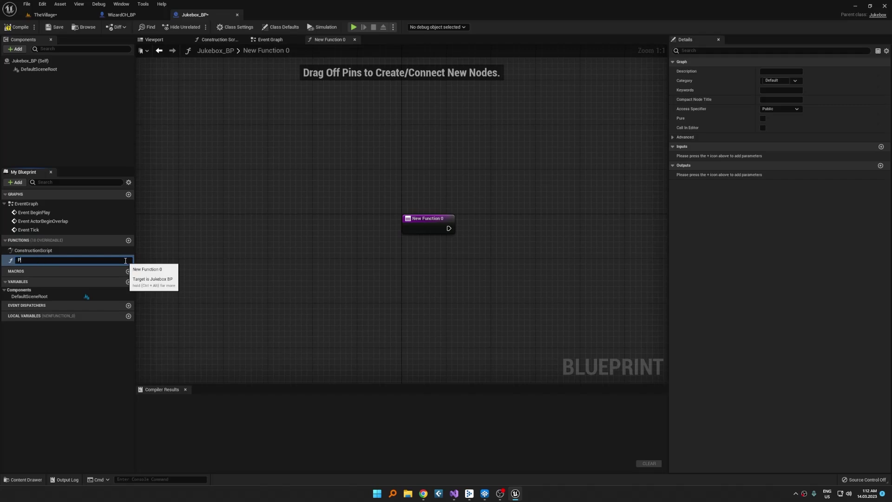
type("PlayStinger")
key("Return")
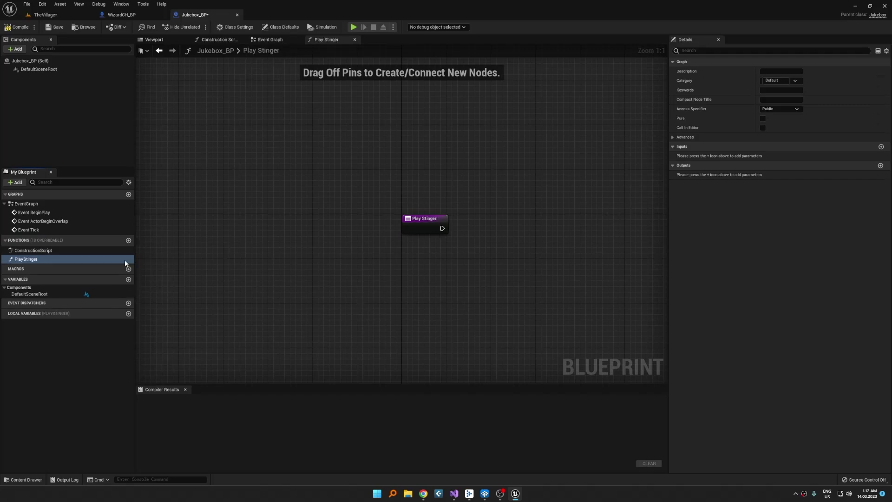
Add a Post Trigger node connected to the Play Stinger entry node and set its trigger value to Stinger
left_click_drag(441, 228, 502, 229)
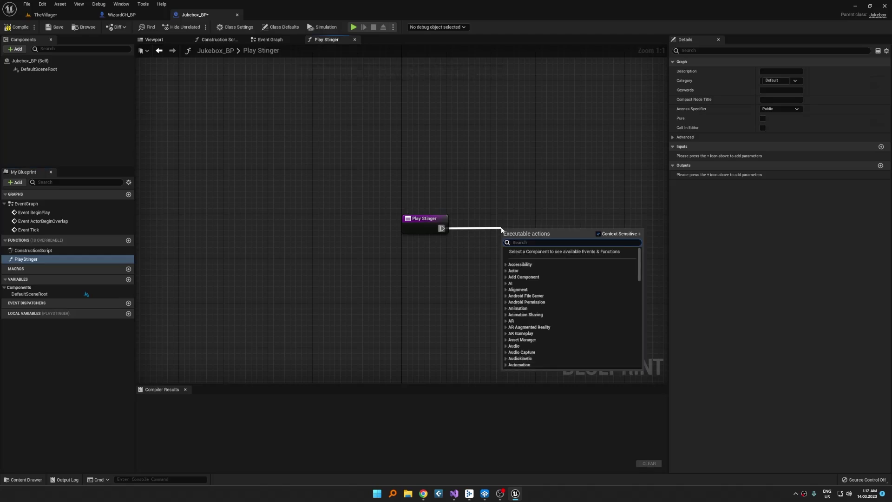
type("post tr")
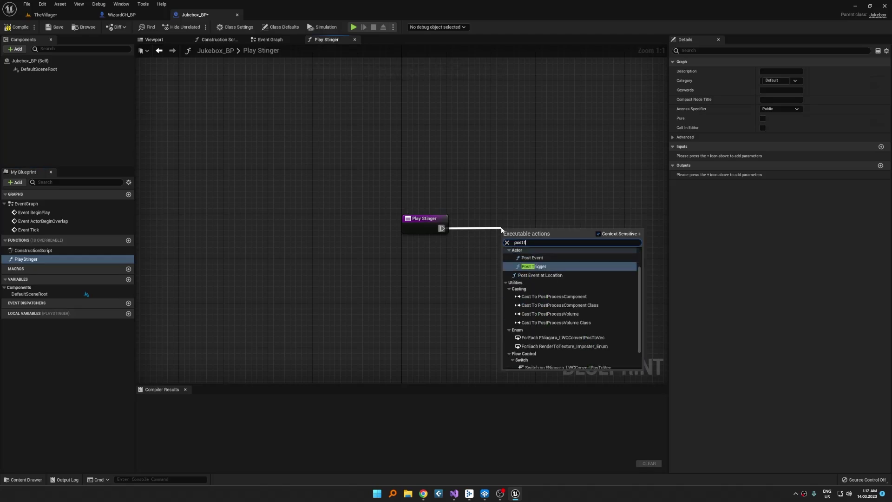
key("Return")
left_click_drag(522, 237, 523, 218)
left_click(528, 239)
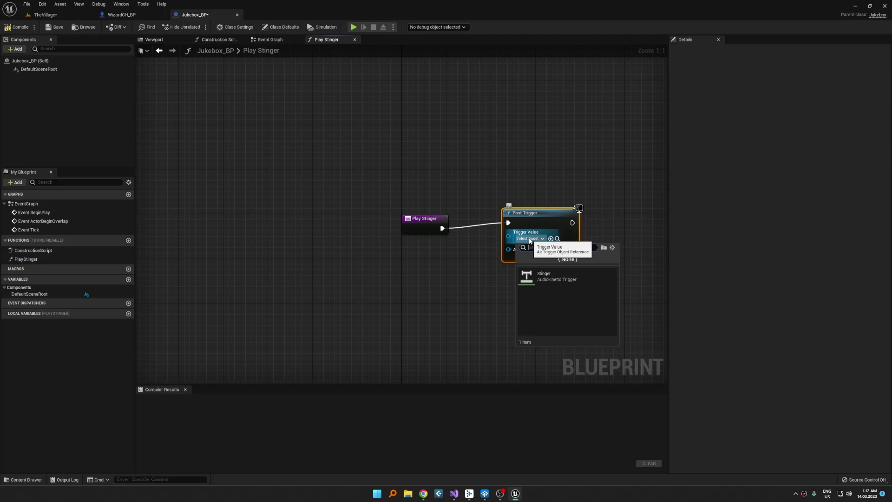
left_click(550, 278)
Feed a self reference into the Post Trigger node's Actor input and compile Jukebox_BP
left_click_drag(511, 249, 424, 259)
type("self")
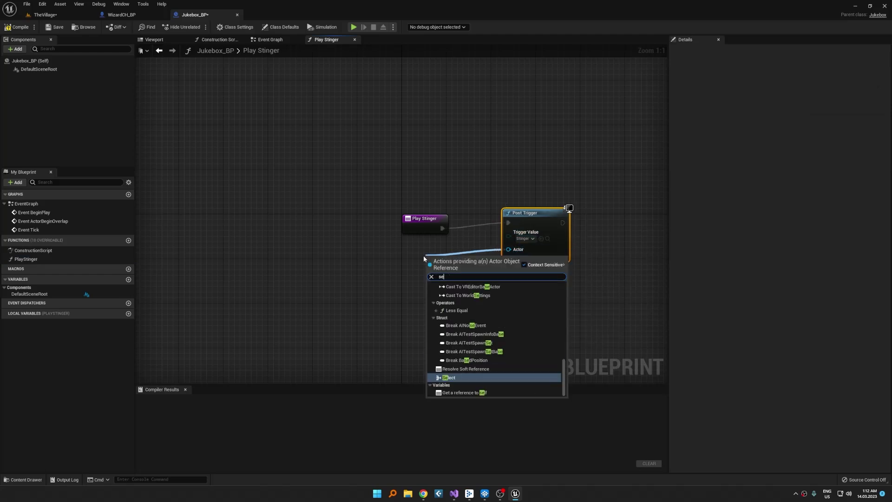
key("Return")
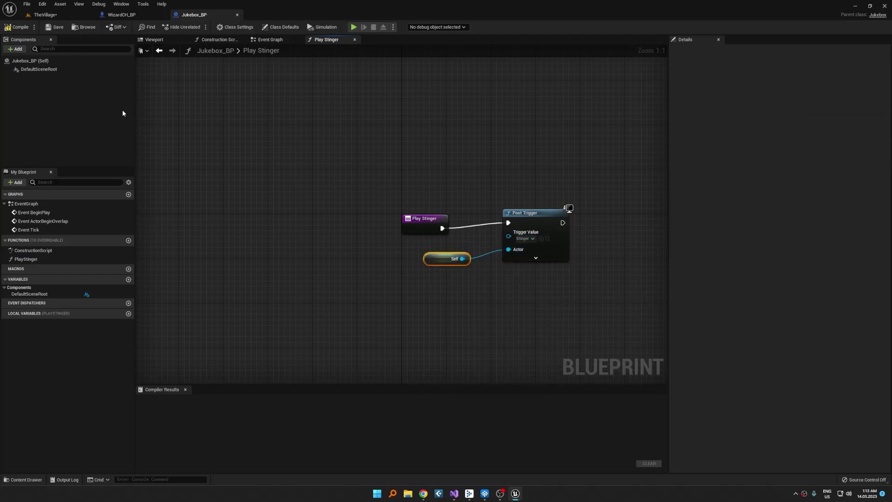
left_click(18, 27)
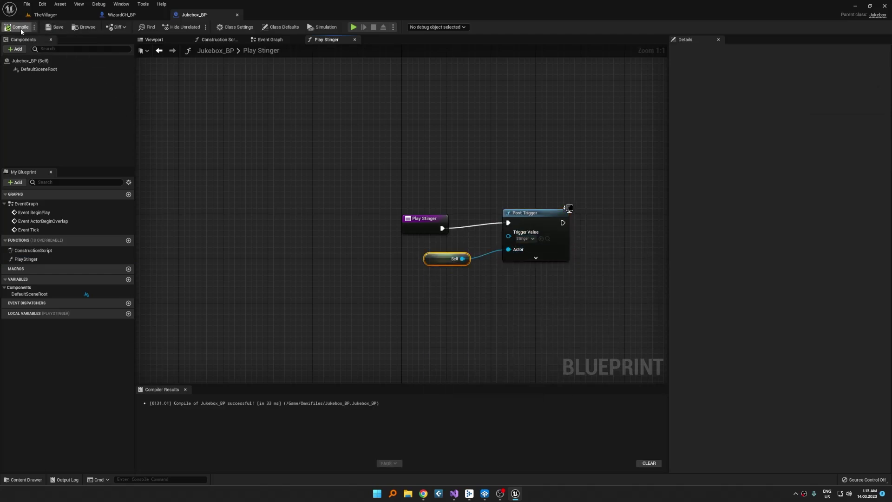
Switch to the WizardCH_BP event graph and add a Play Stinger call targeting the Get node's output
left_click(121, 15)
left_click_drag(472, 259, 499, 245)
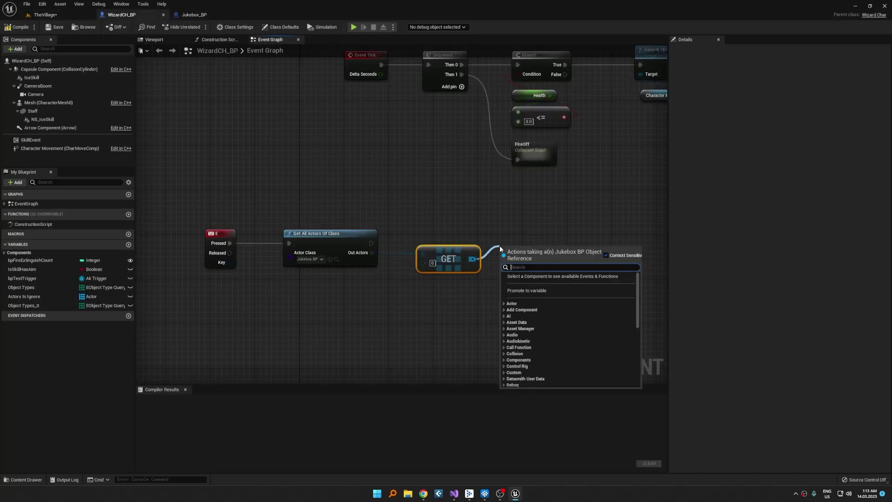
type("play")
key("Return")
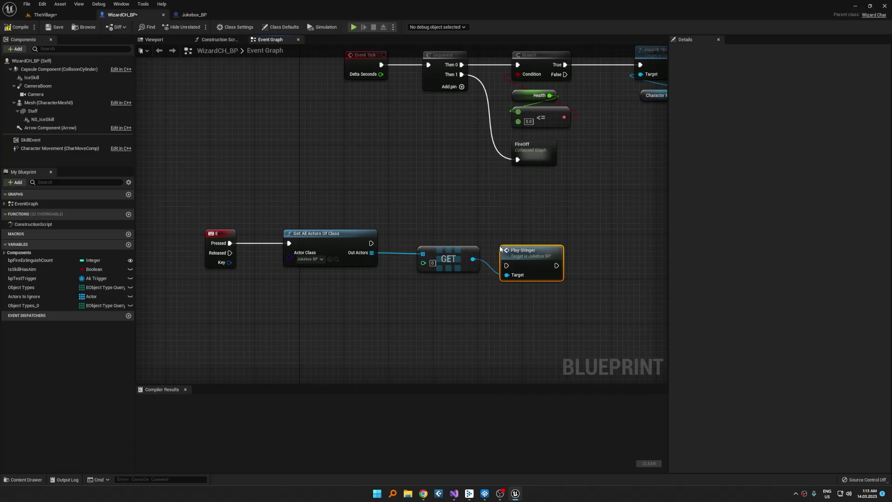
Connect Get All Actors Of Class to Play Stinger's execution input, tidy the Get and Play Stinger nodes, and compile WizardCH_BP
left_click_drag(520, 248, 371, 243)
left_click_drag(440, 256, 424, 261)
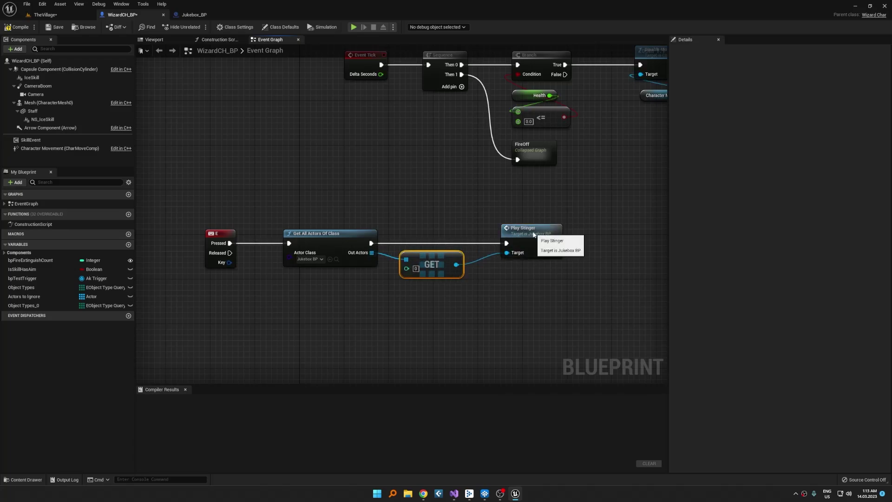
left_click_drag(518, 228, 501, 228)
left_click(17, 26)
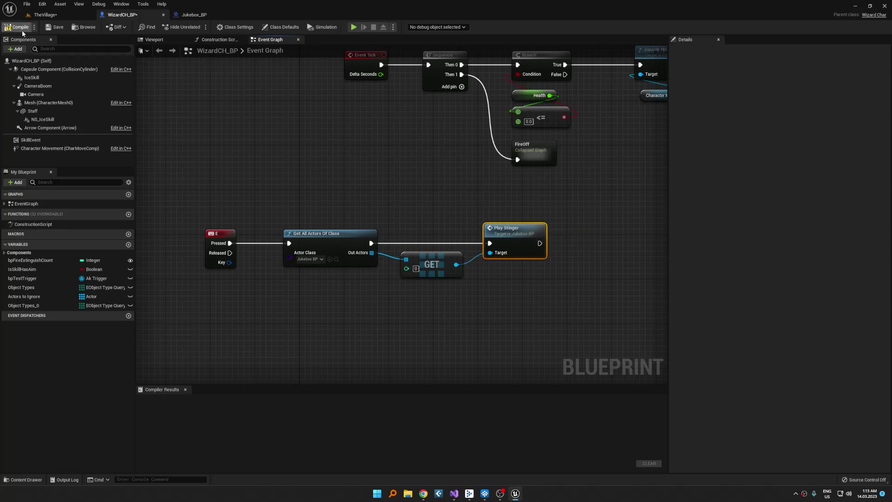
Add a Print String node with the text "Stinger!!!" after Play Stinger, align it with the chain, and compile WizardCH_BP
left_click(52, 15)
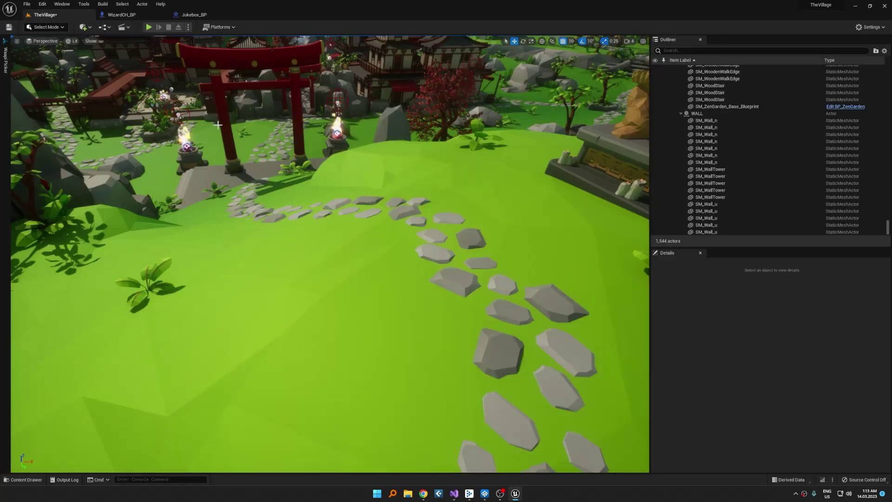
left_click(148, 15)
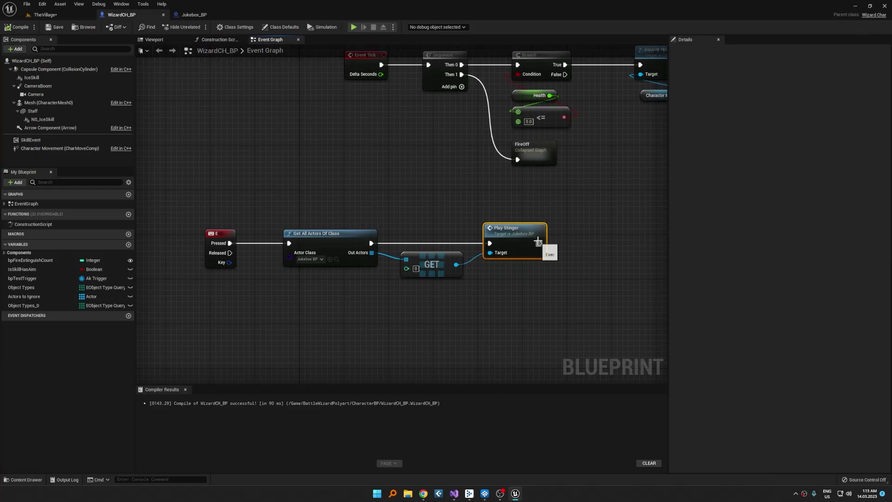
left_click_drag(538, 243, 583, 249)
type("print")
key("Return")
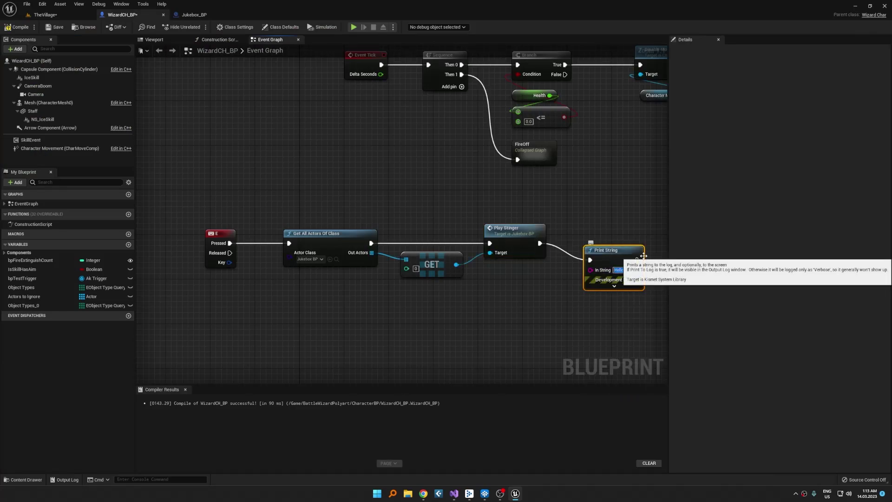
left_click(618, 270)
type("Stinger!!!")
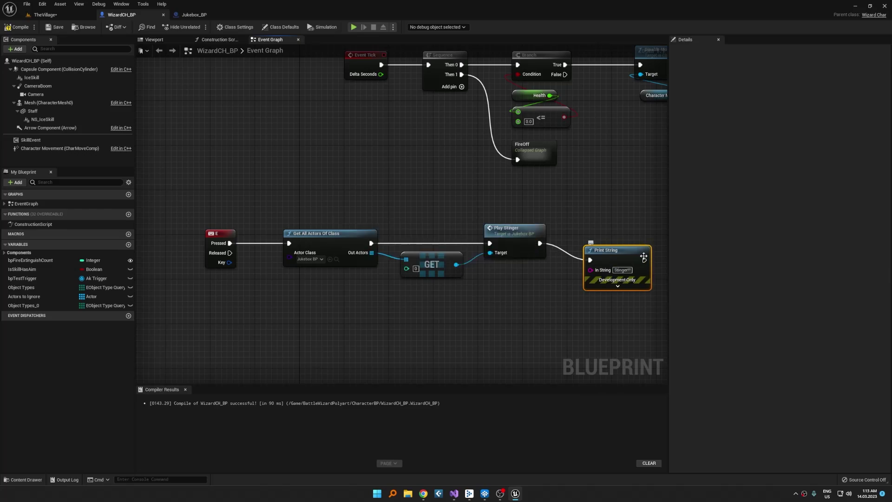
left_click_drag(614, 248, 615, 231)
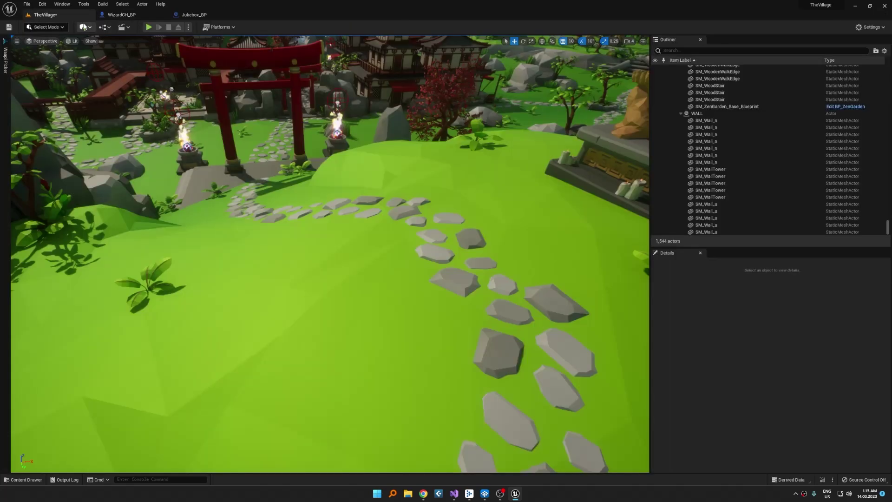
Play TheVillage level in the editor and fire the stinger repeatedly while moving the wizard near the spawn point
left_click(46, 15)
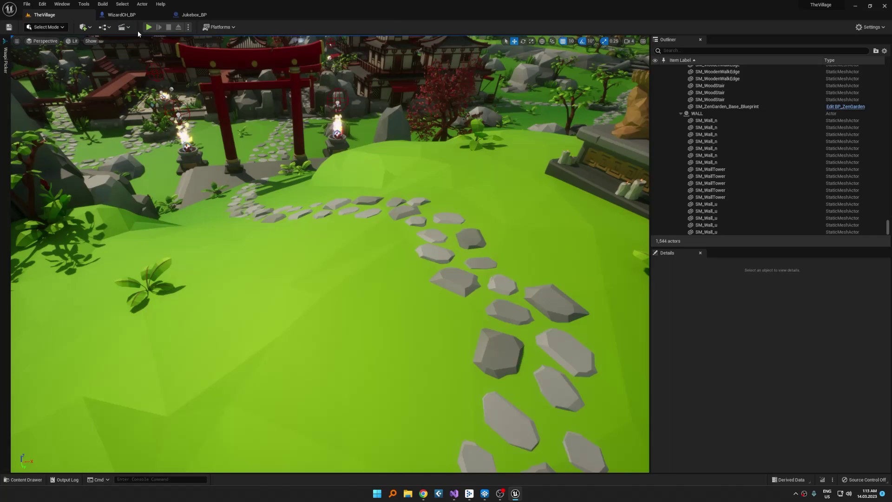
left_click(148, 27)
left_click(281, 128)
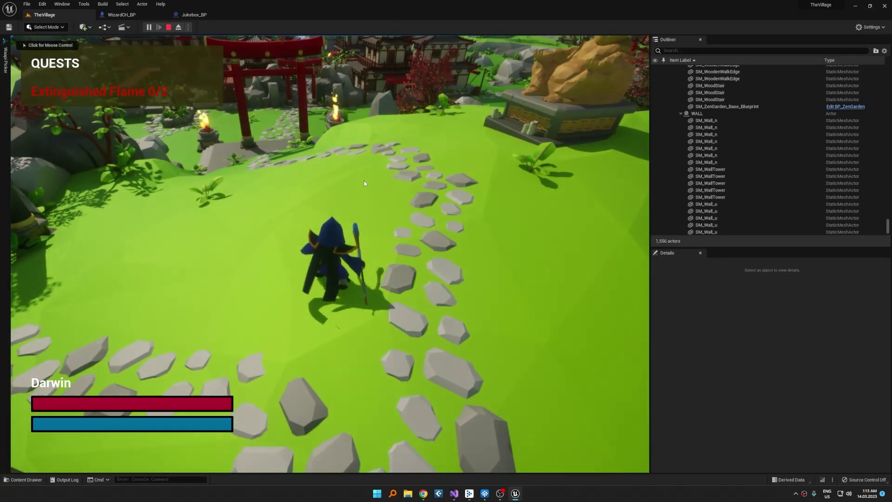
key("d")
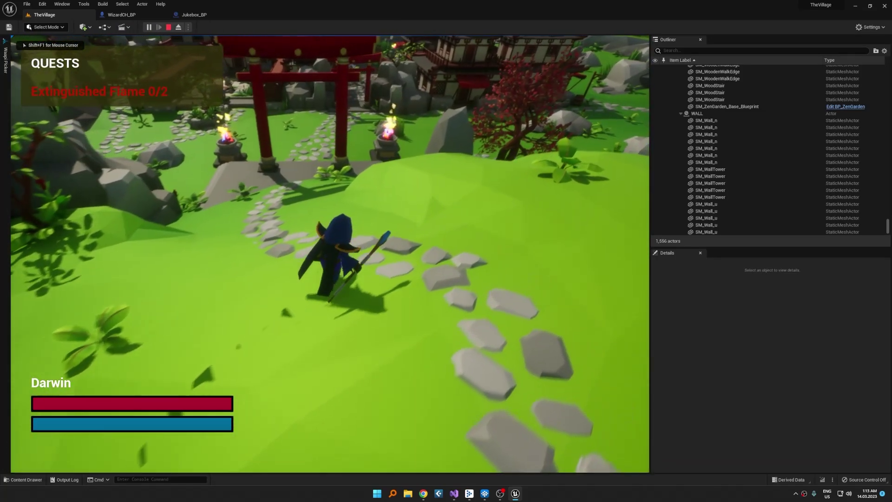
key("s")
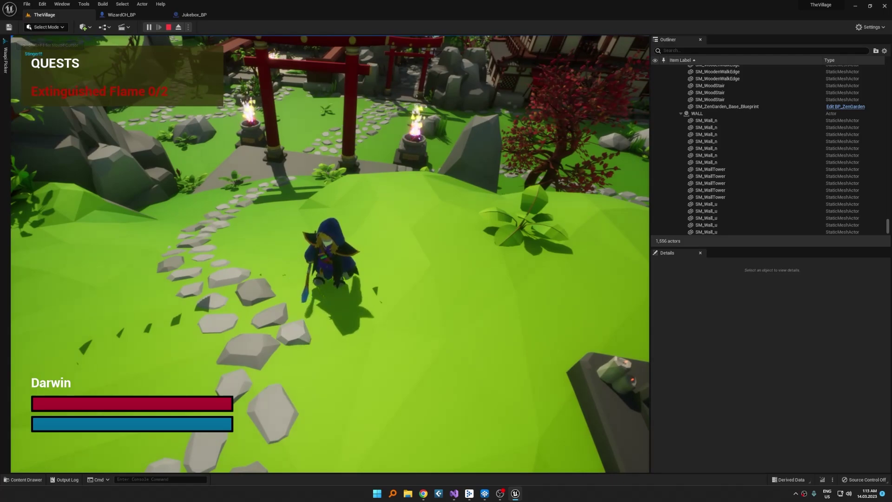
key("s")
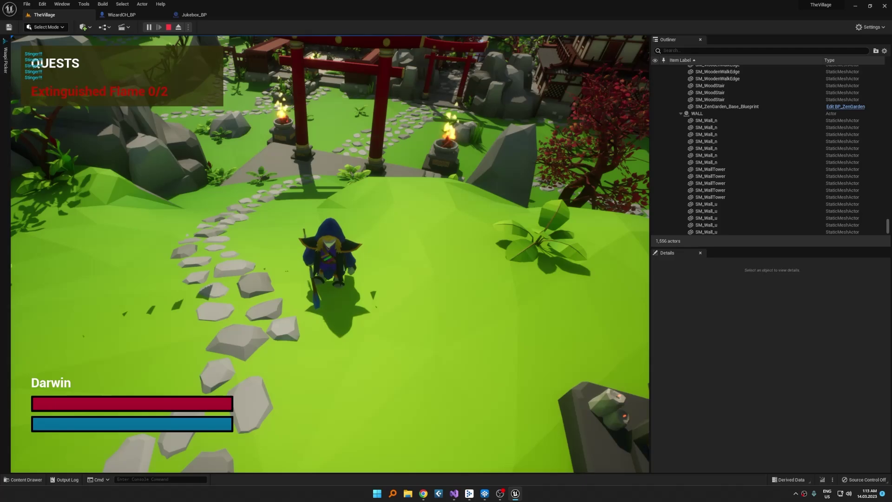
Walk the wizard through the gate, extinguish both brazier flames, and fire the stinger again to check the music response
key("w")
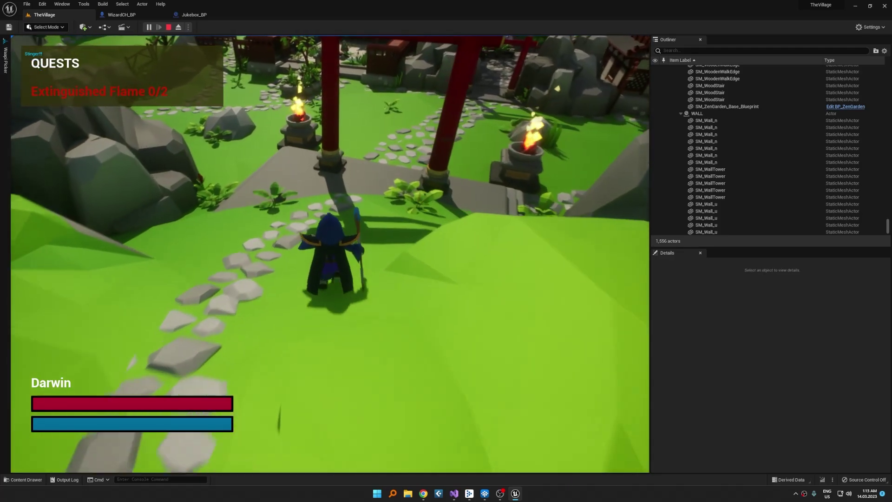
key("w")
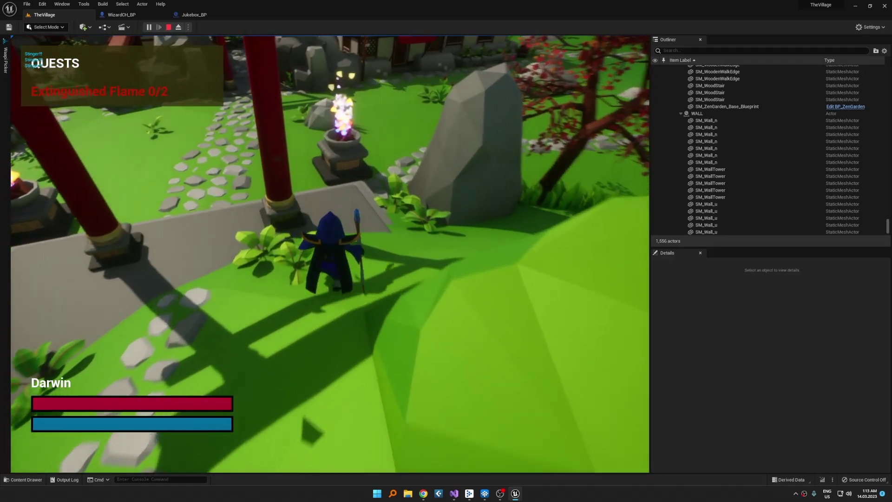
key("w")
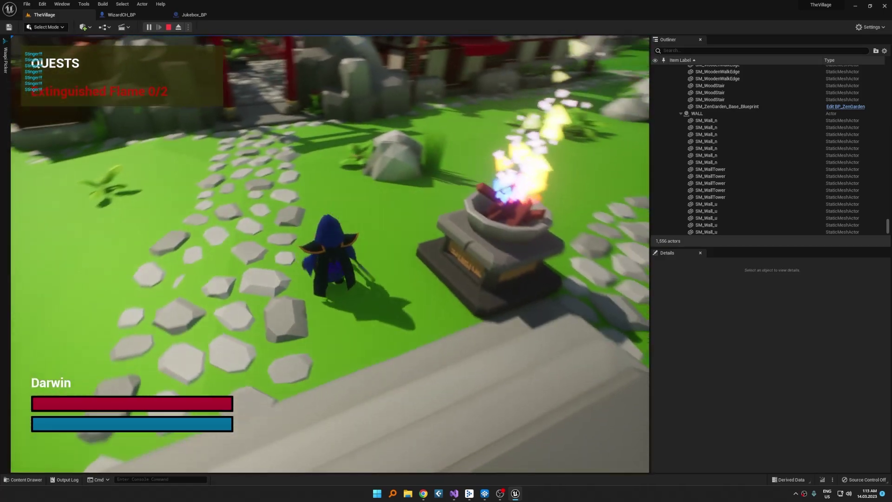
key("w")
key("w")
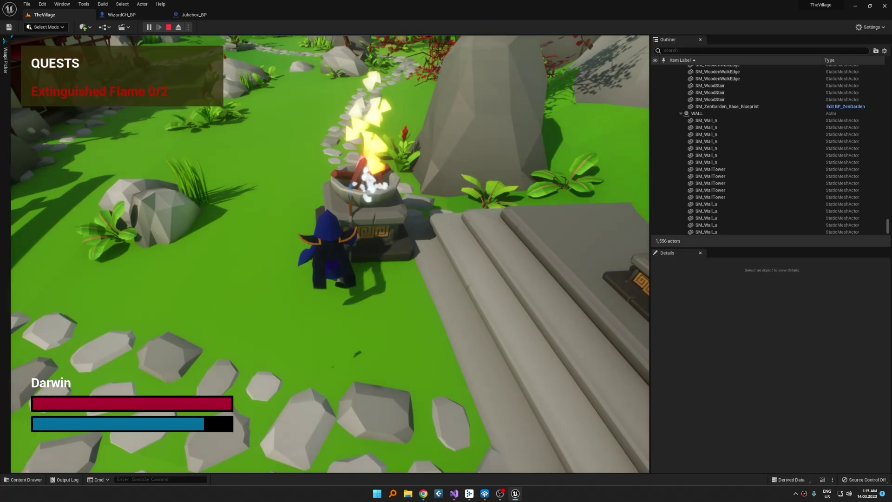
key("w")
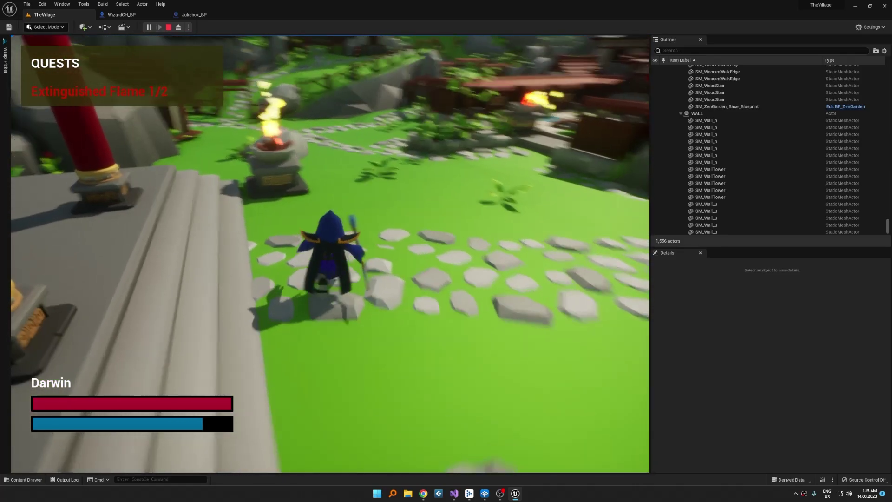
key("w")
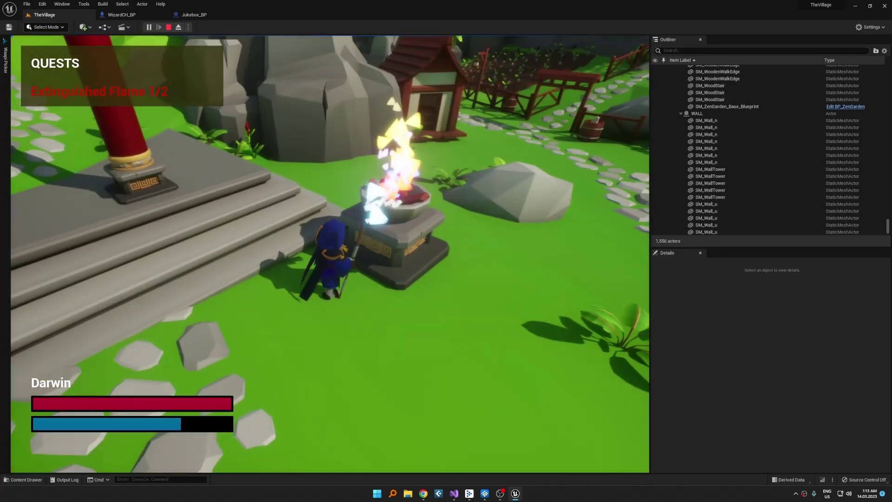
key("w")
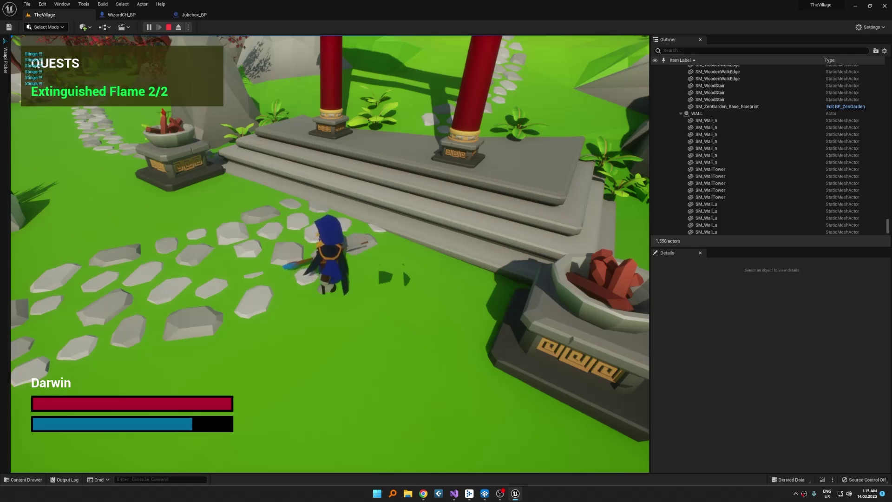
Place the running game side by side with Wwise and connect Wwise remotely to the local TheVillage (Editor) session
key("super+Left")
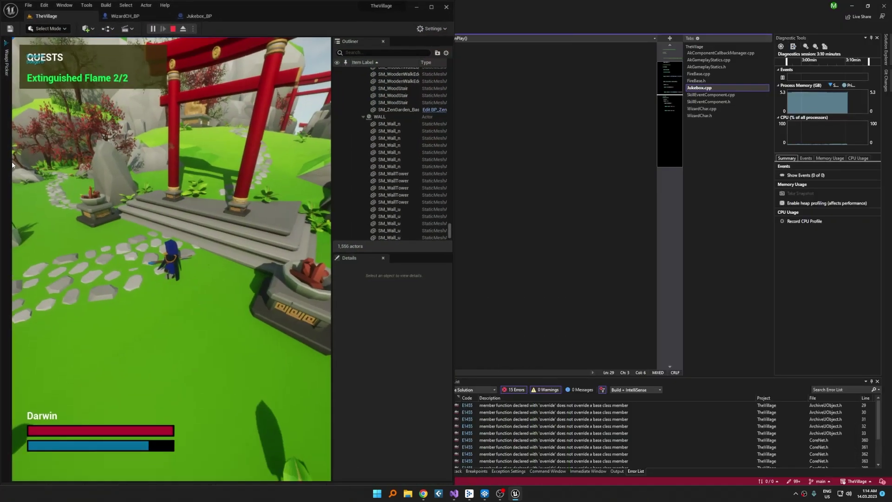
left_click(714, 170)
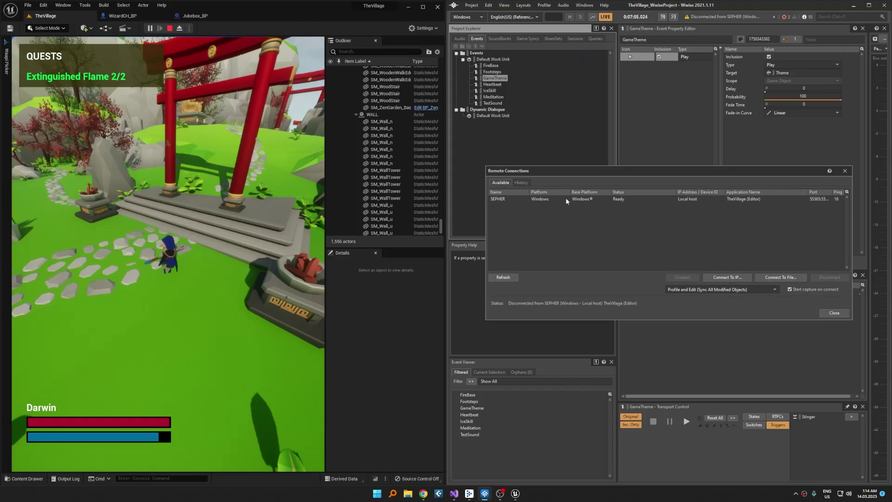
left_click(563, 198)
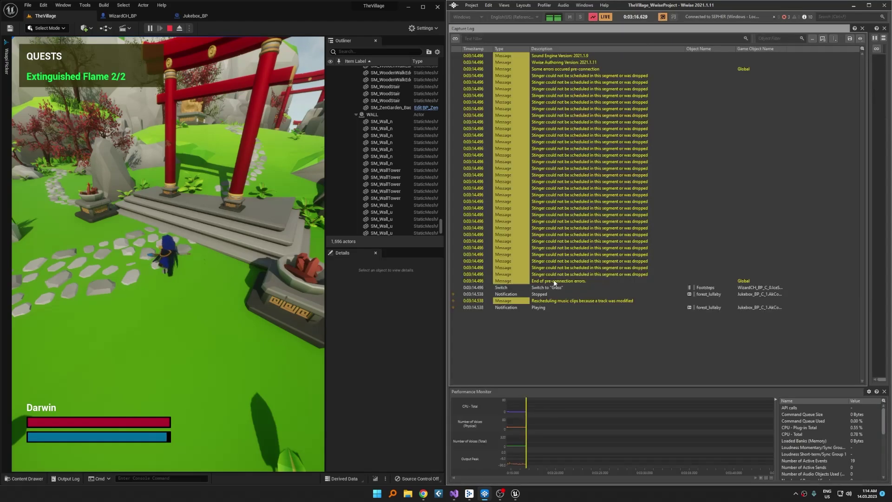
Return to the running game and fire the stinger while moving the wizard, checking the events in Wwise's capture log
left_click(193, 281)
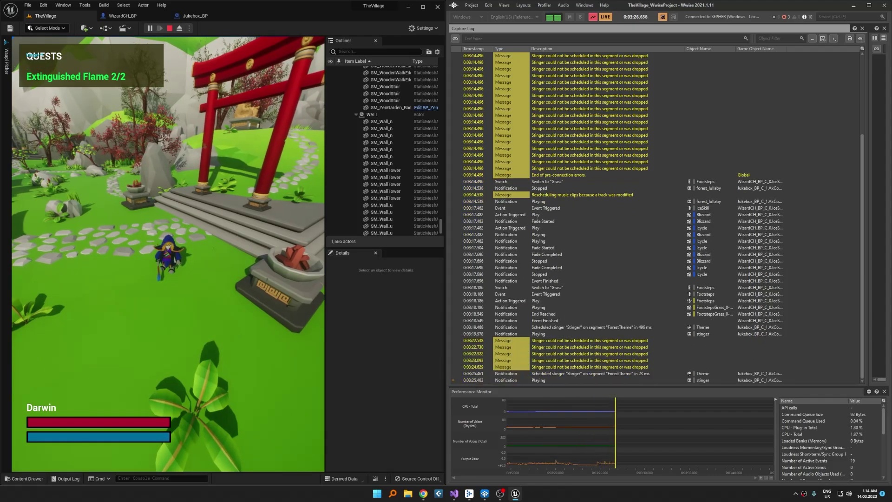
key("w")
key("w")
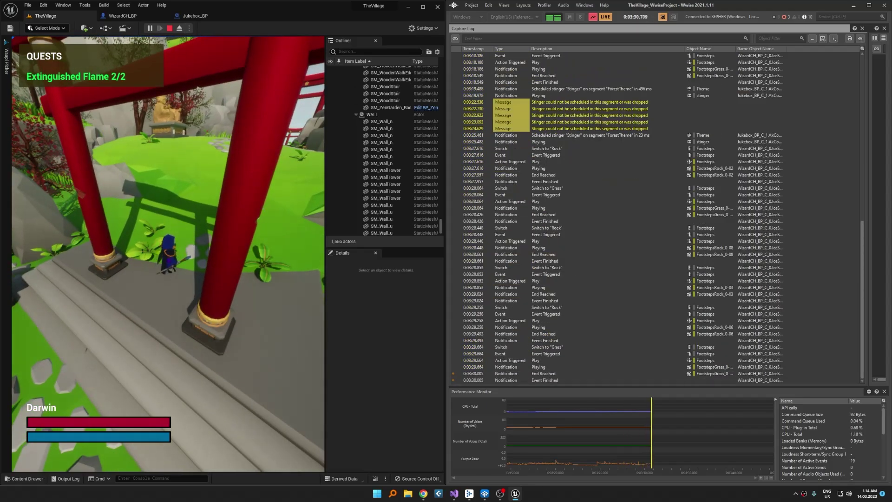
Leave the running game and end the play session of TheVillage level
key("F8")
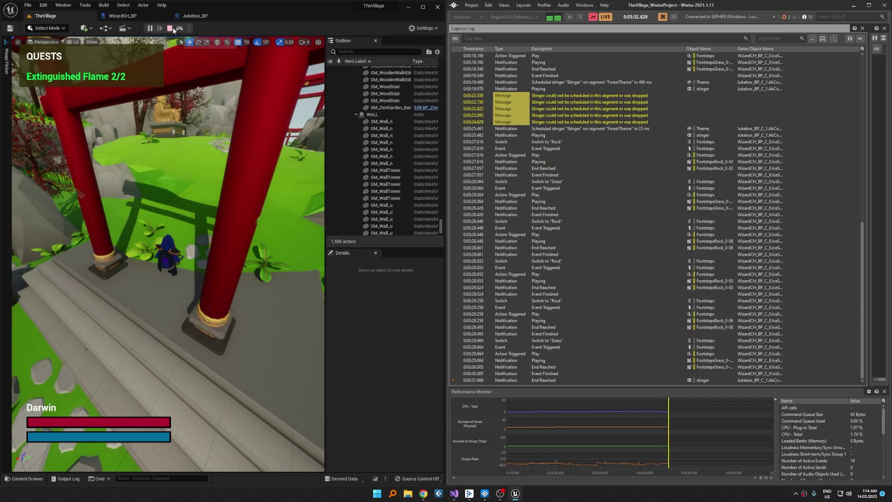
left_click(171, 28)
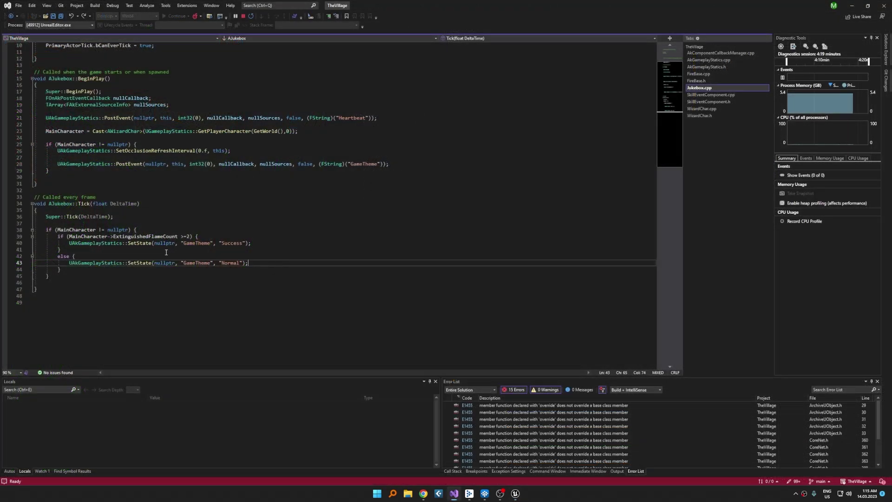
In Visual Studio, add an empty UAkGameplayStatics::PostTrigger() call below the "Success" SetState line in Jukebox.cpp's Tick function
left_click(255, 243)
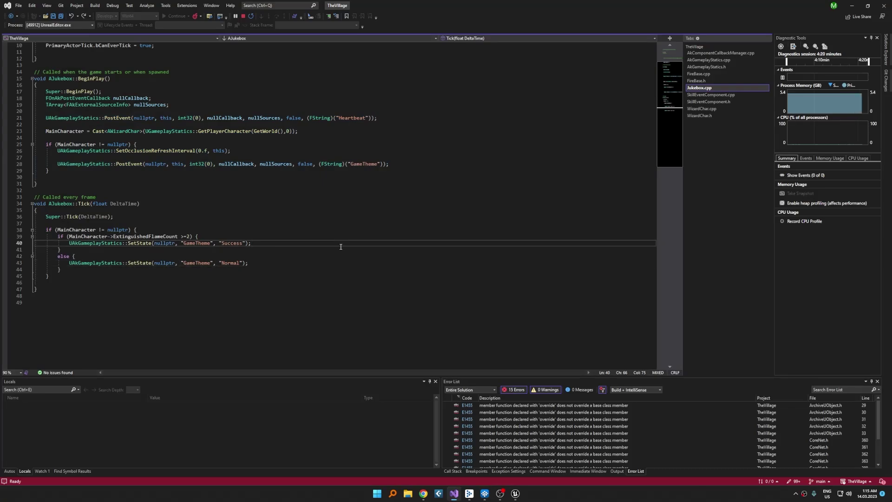
key("Return")
type("UAkGame")
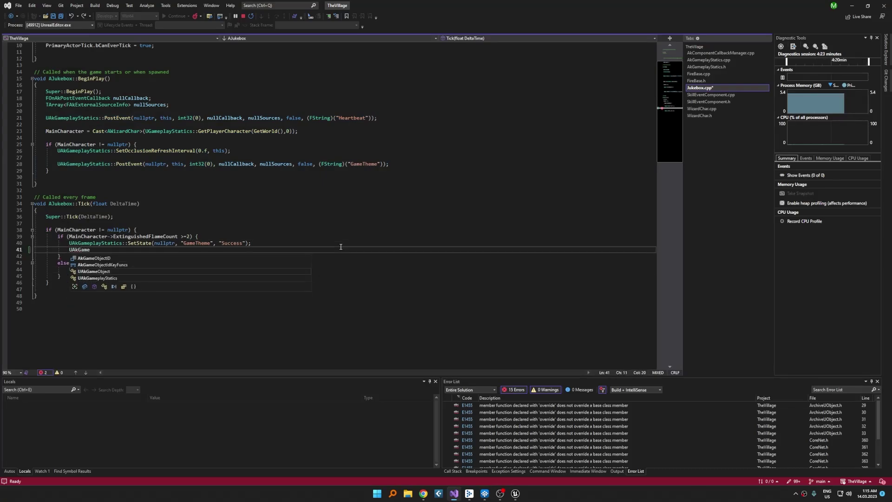
type("playStatics::PostT")
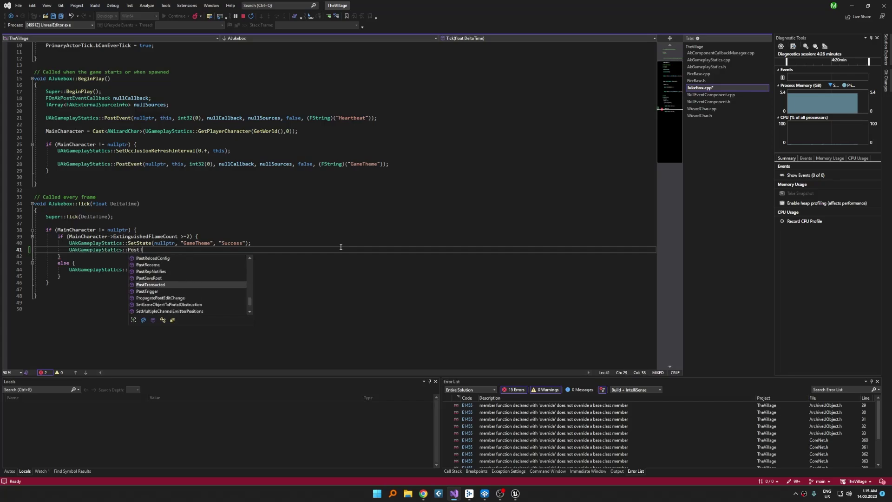
type("ri")
key("Tab")
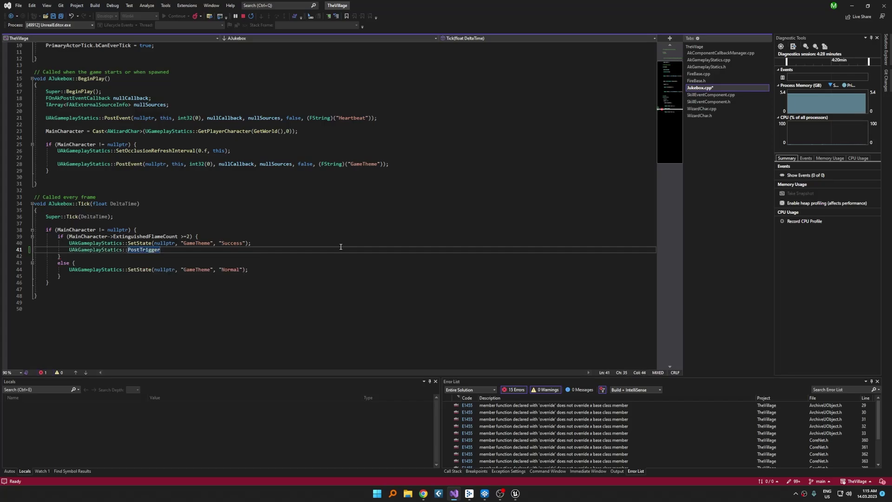
type("()")
type("null)")
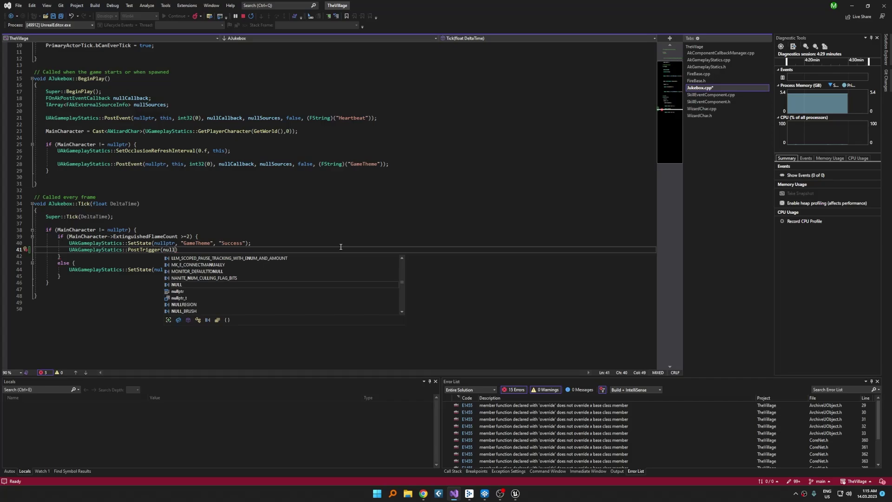
key("BackSpace")
key("BackSpace")
key("BackSpace")
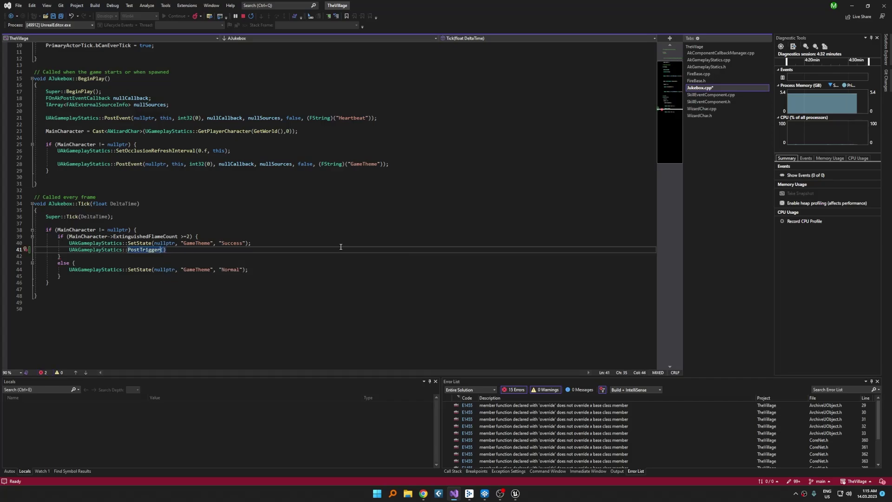
Open the definition of PostTrigger and examine its parameters and how it handles the TriggerValue and Trigger name
key("F12")
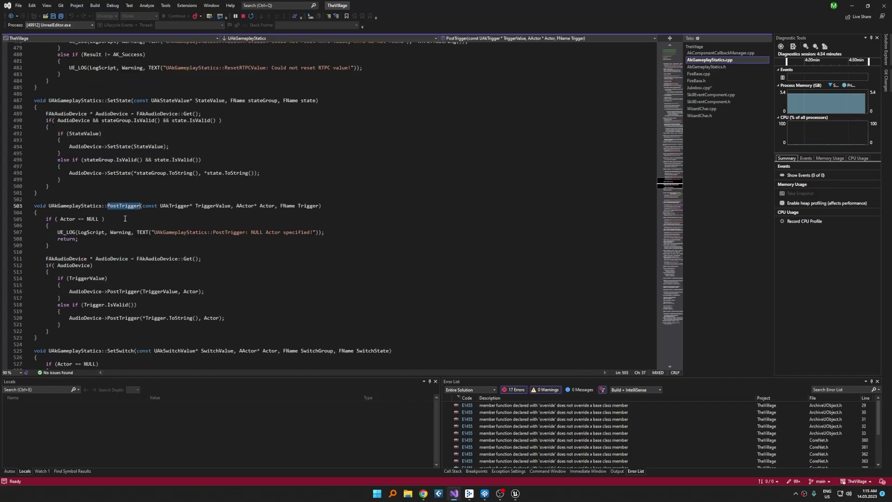
left_click_drag(34, 205, 63, 334)
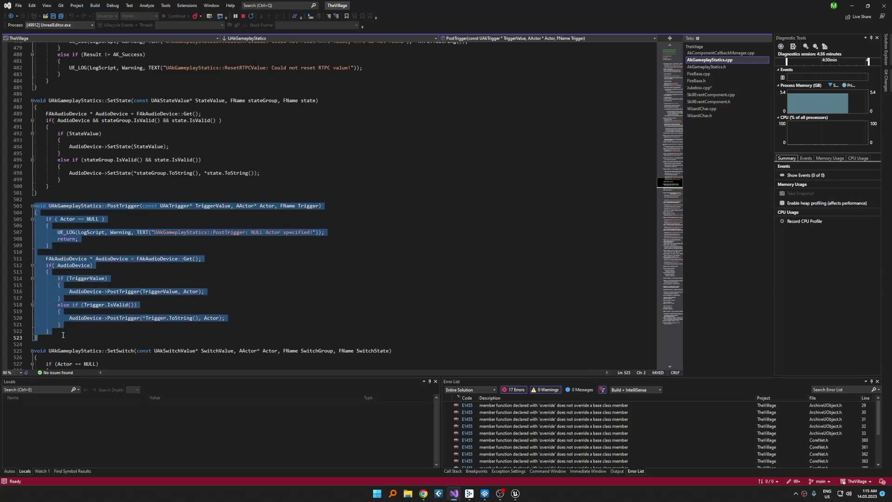
left_click(72, 335)
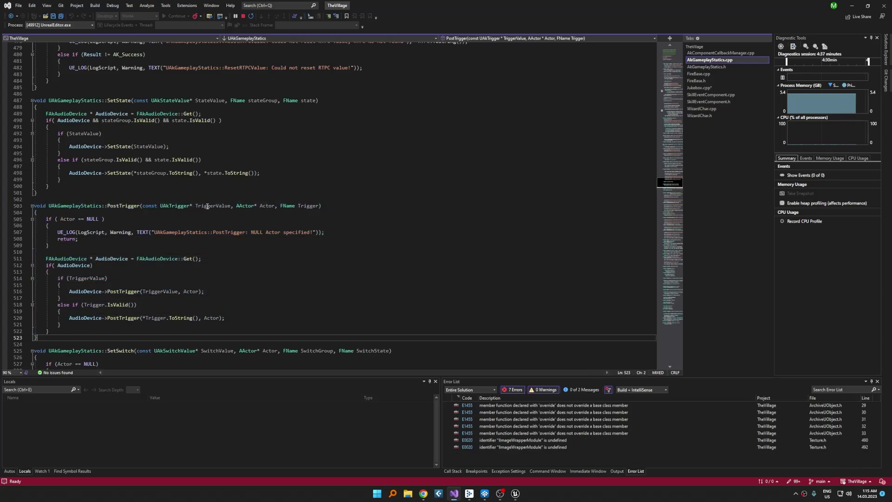
left_click_drag(48, 269, 50, 331)
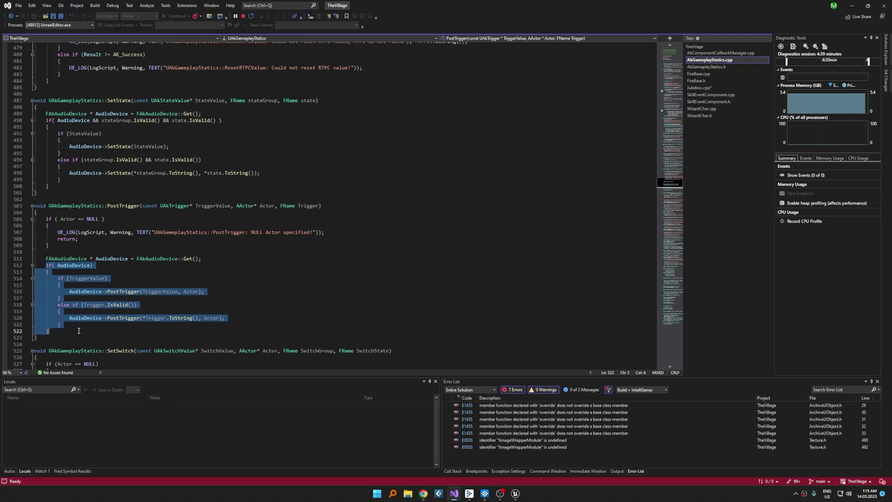
left_click(50, 331)
double_click(213, 205)
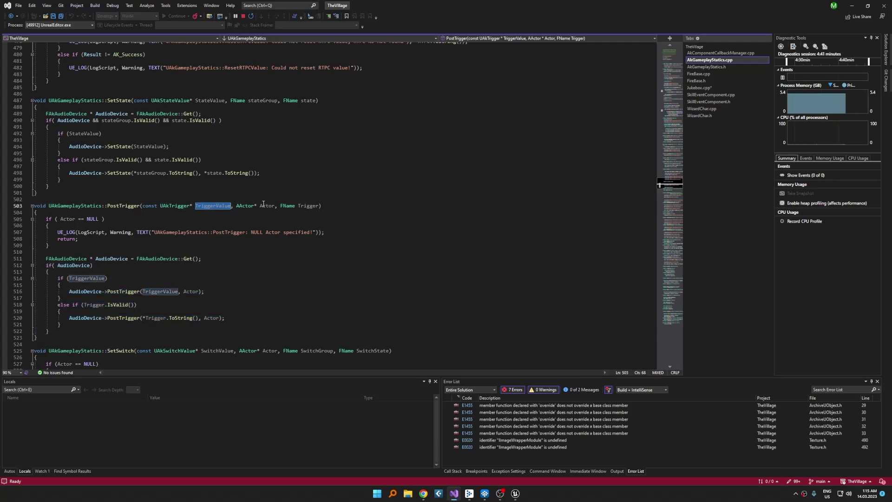
double_click(304, 205)
left_click_drag(225, 318, 70, 317)
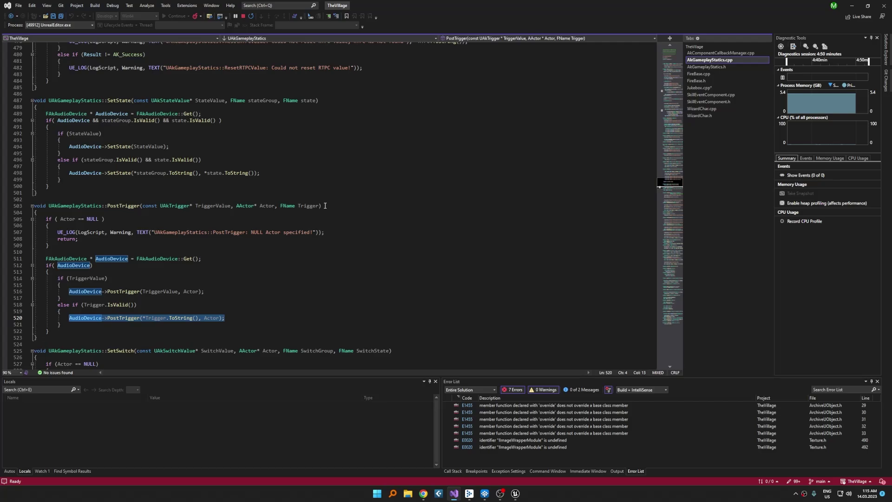
Copy PostTrigger's parameter list from AkGameplayStatics.cpp into the new call in Jukebox.cpp
left_click_drag(322, 206, 141, 207)
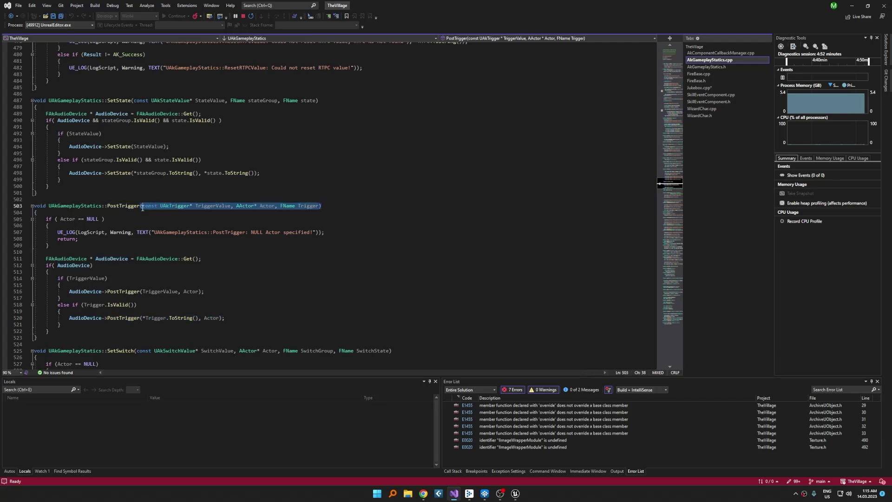
left_click(713, 87)
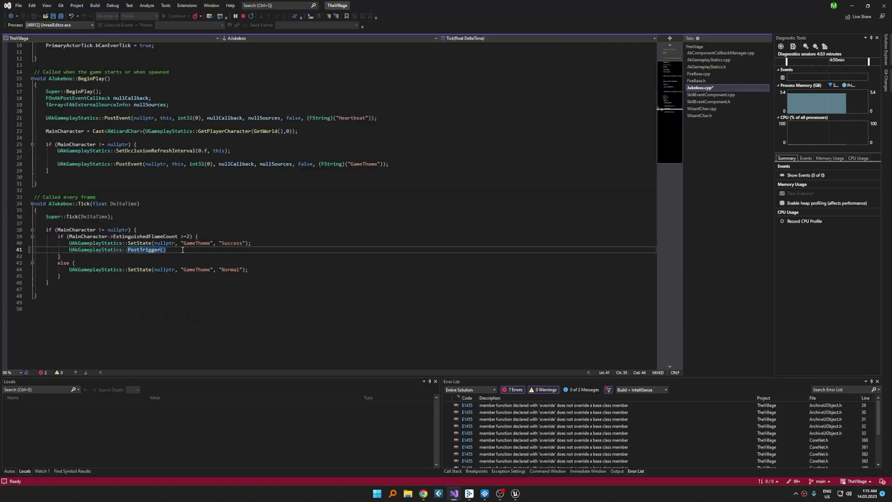
type("const UAkTrigger * TriggerValue, AActor * Actor, FName Trigger")
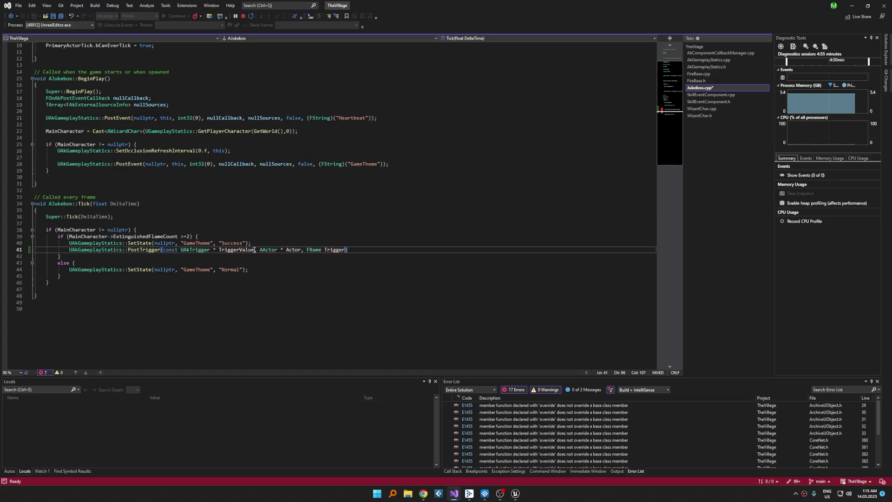
Replace the pasted PostTrigger parameters with nullptr, this and "Stinger", end the line with a semicolon, and save Jukebox.cpp
left_click_drag(254, 249, 164, 250)
type("nullptr")
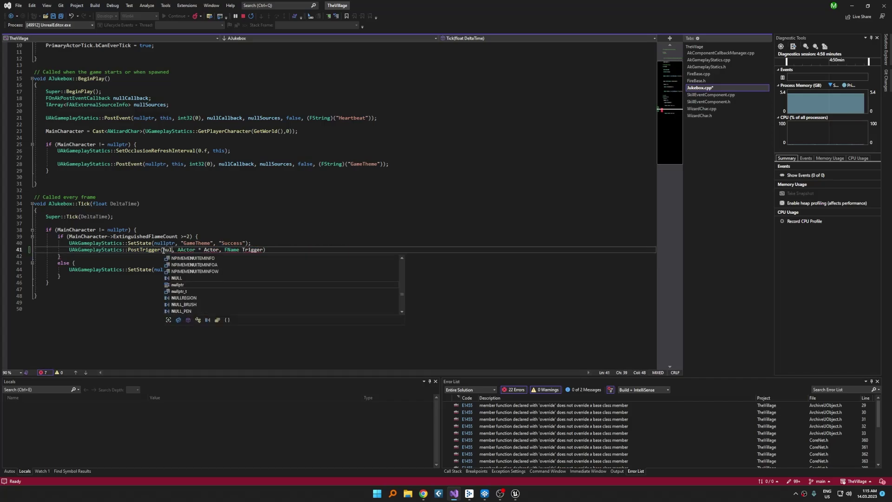
left_click_drag(231, 249, 189, 249)
type("this")
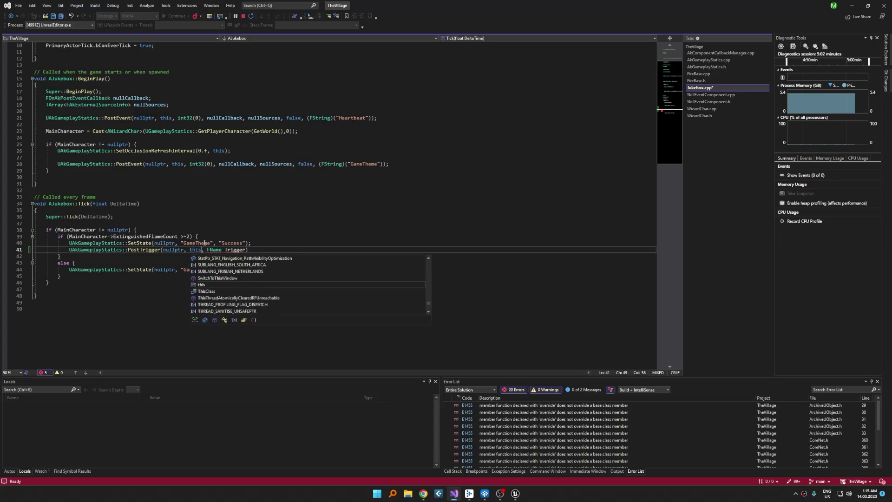
left_click_drag(248, 250, 208, 250)
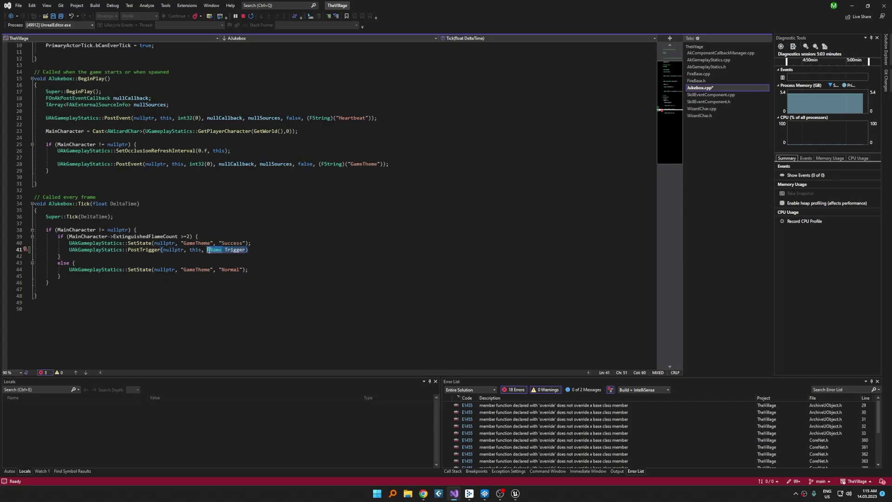
type("\"FNa")
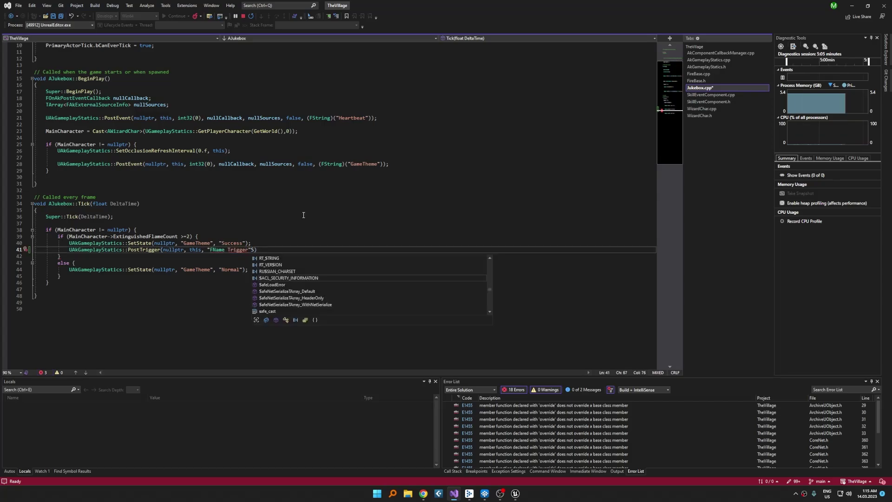
type("Sting")
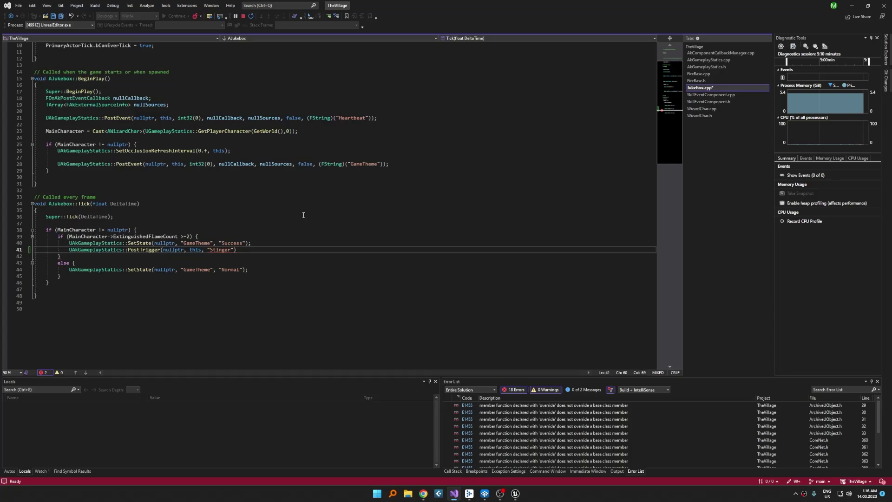
type("er\");")
key("ctrl+s")
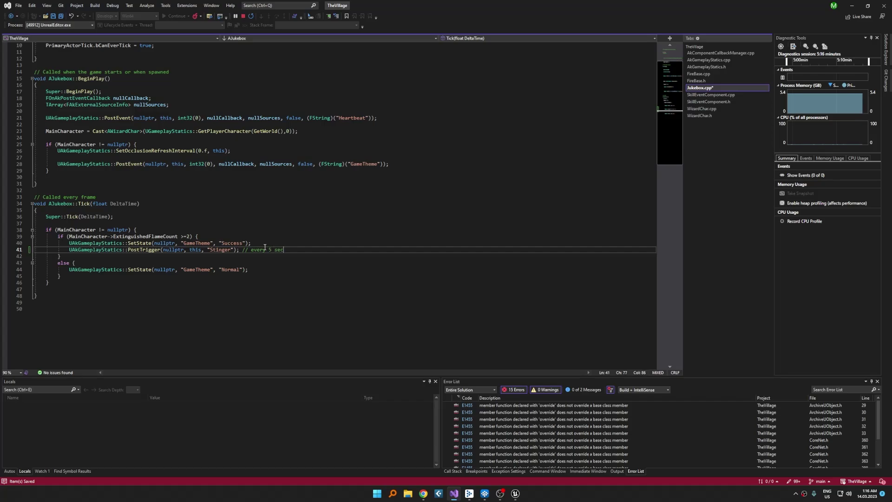
Add the comment "// every 5 seconds after success, it will send" after the PostTrigger call
type("// every 5 seconds after s")
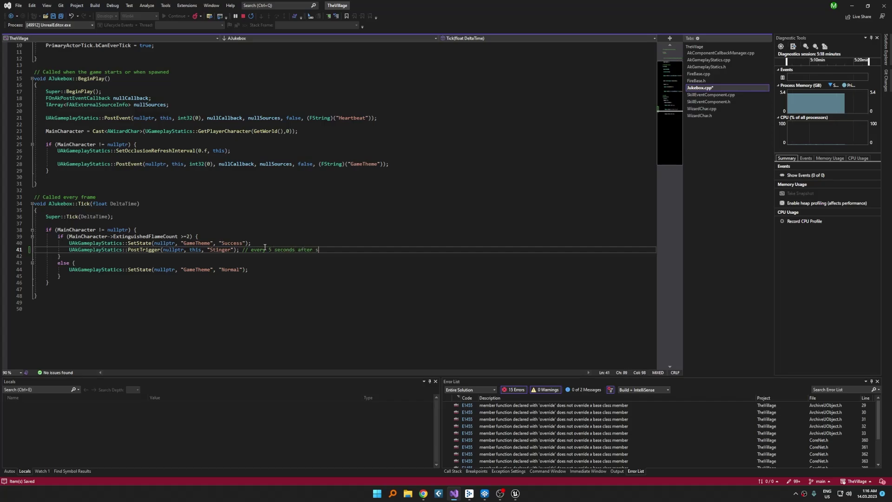
type("uccess,")
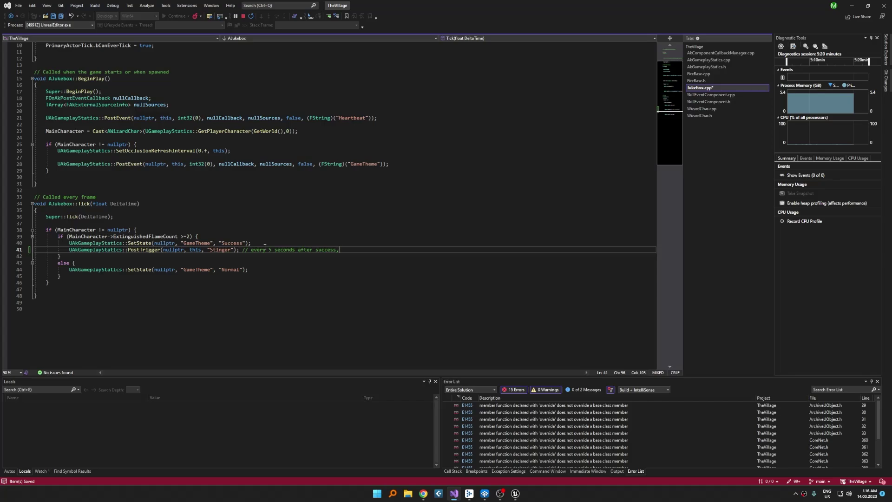
type(" it will send")
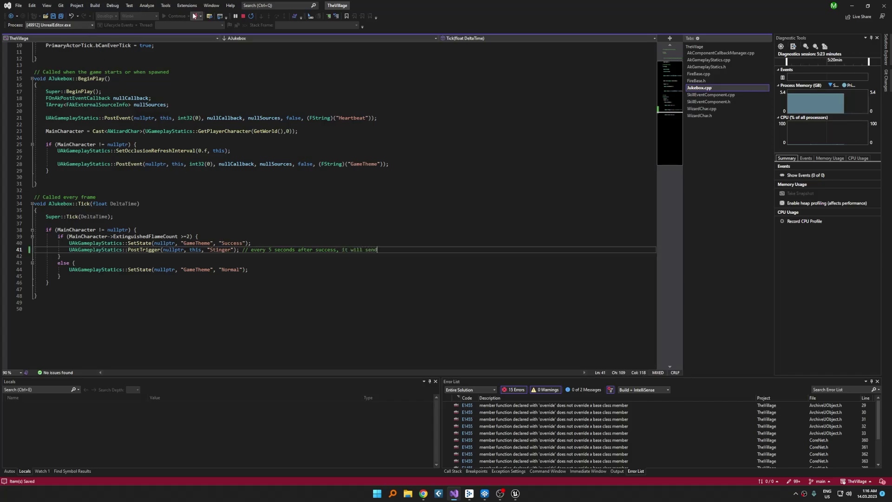
Stop the debugging session and switch to the Unreal editor, snapping its window to half the screen
left_click(243, 16)
key("alt+Tab")
key("super+Left")
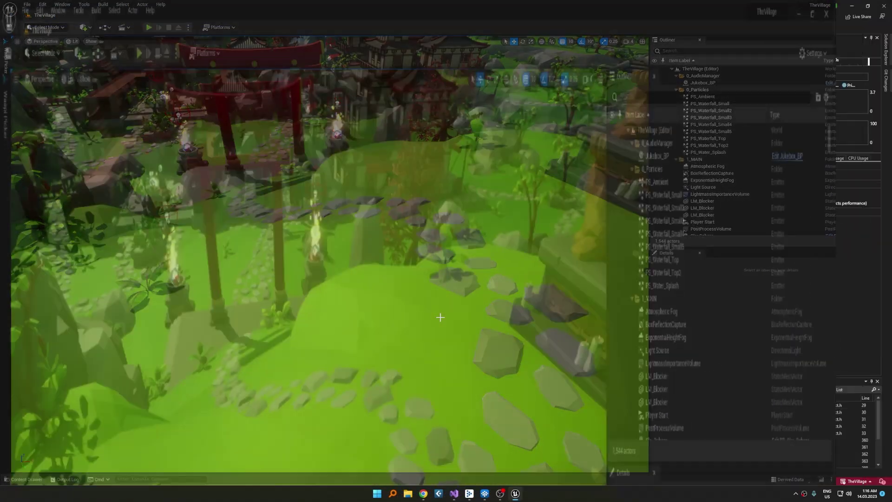
Place Wwise beside the editor, connect it remotely to the local TheVillage (Editor) session, and show the profiler's capture log
left_click(706, 198)
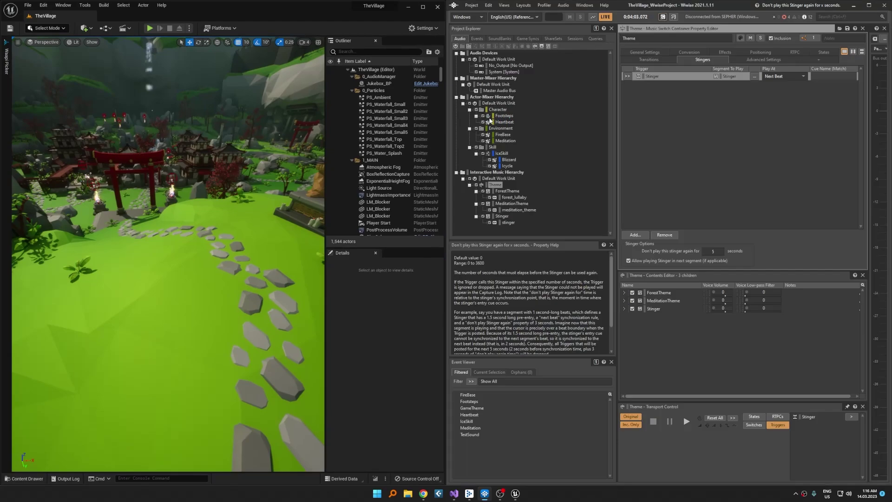
left_click(543, 199)
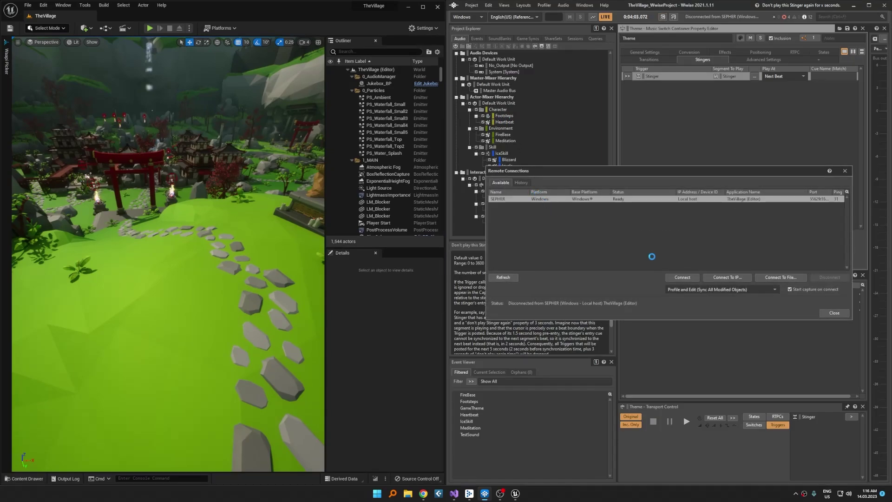
key("F6")
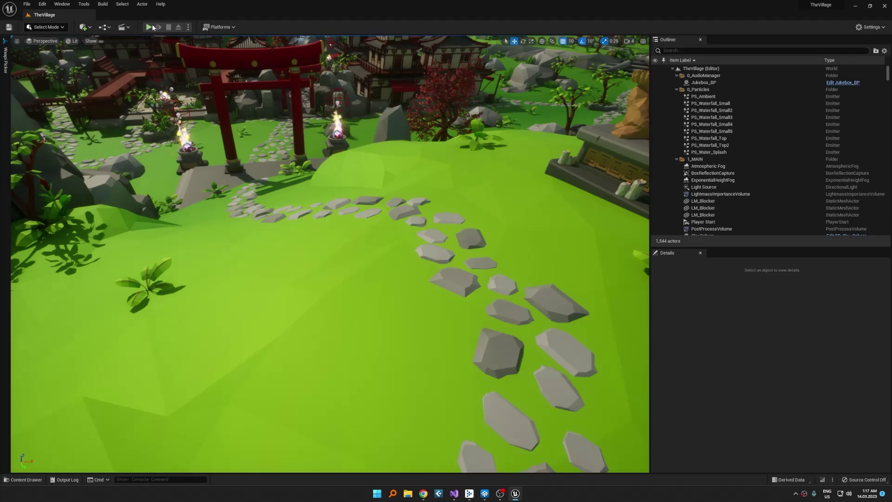
Play the level with the editor snapped beside the Wwise capture log, and walk the character to the first fire by the red gate
left_click(149, 27)
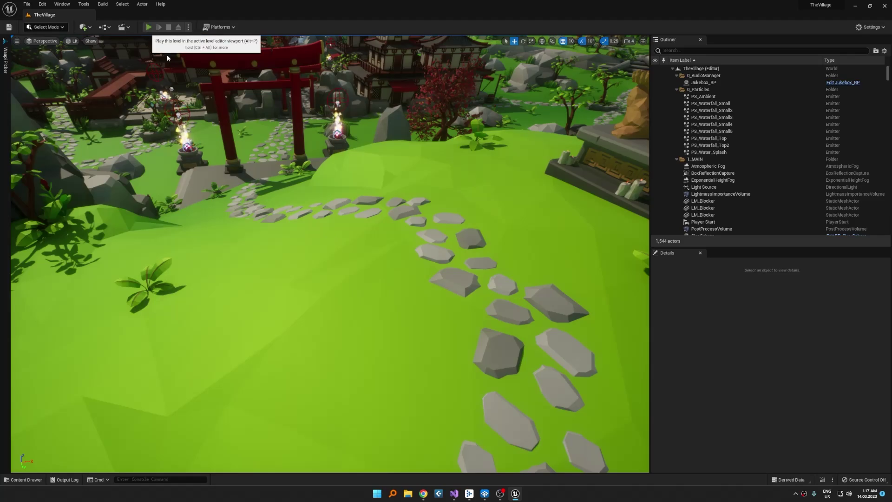
key("w")
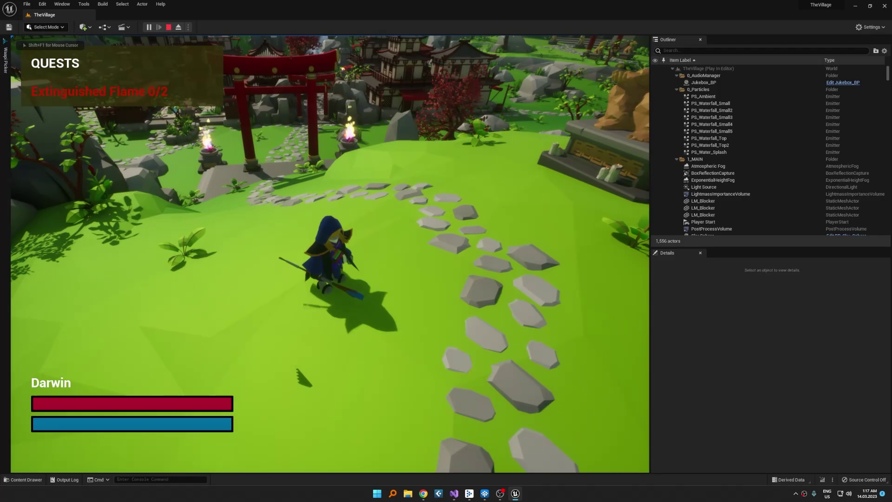
key("super+Left")
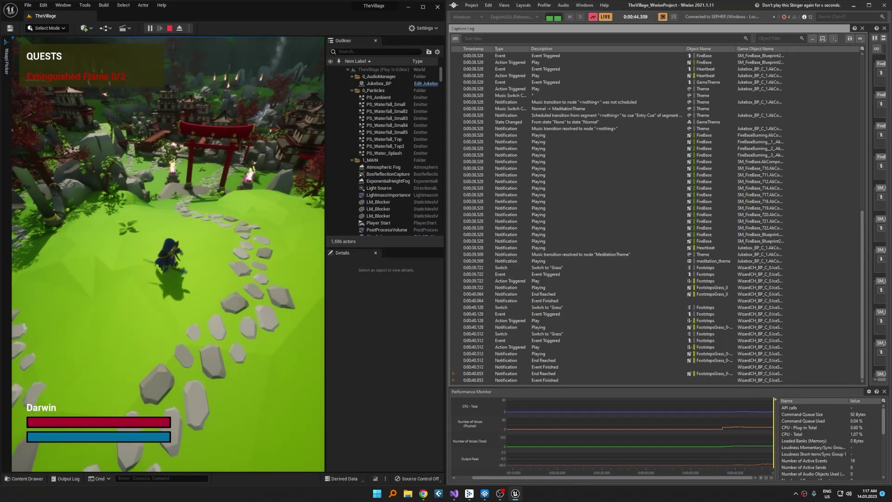
key("w")
key("w")
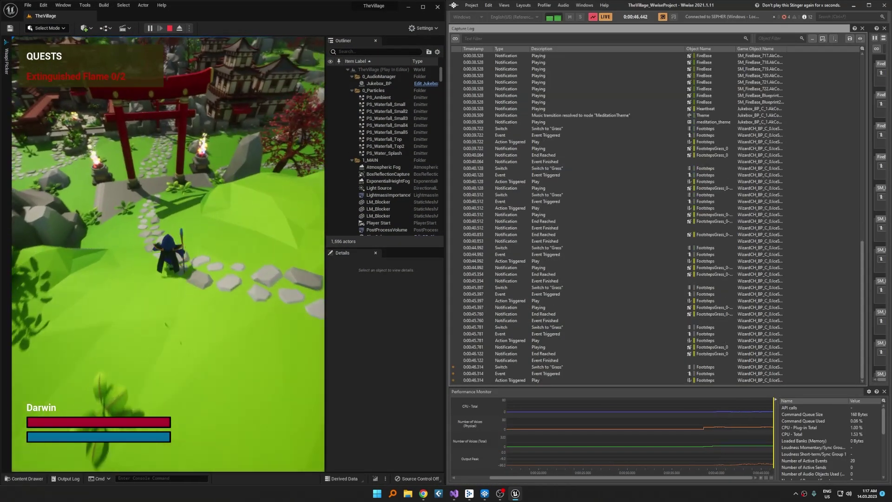
key("w")
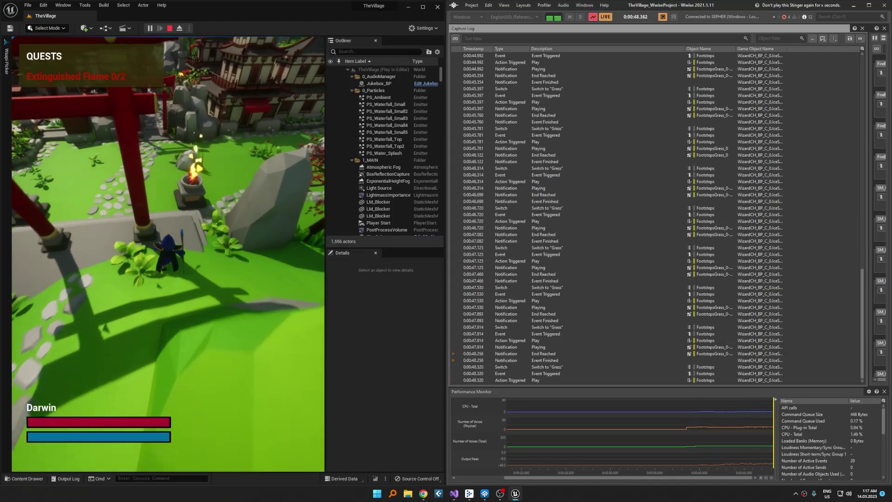
key("w")
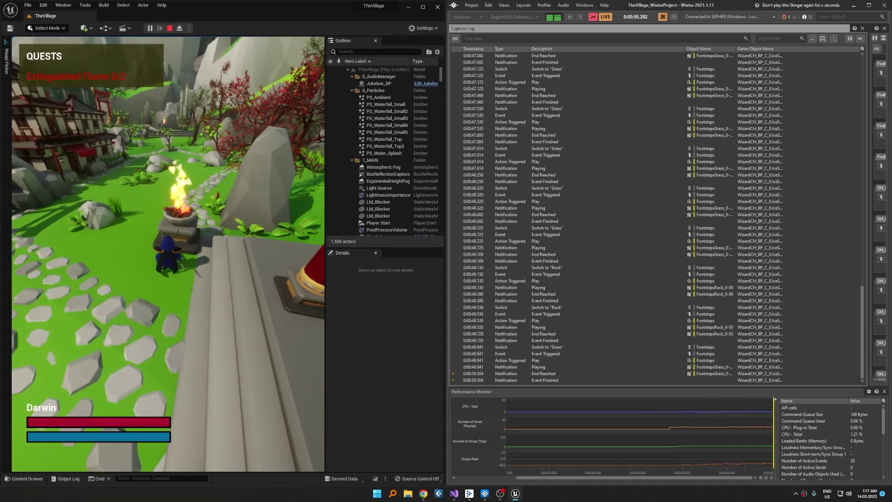
Extinguish the two fires beside the red gate with the ice skill to fire the stinger, and check the capture log
key("1")
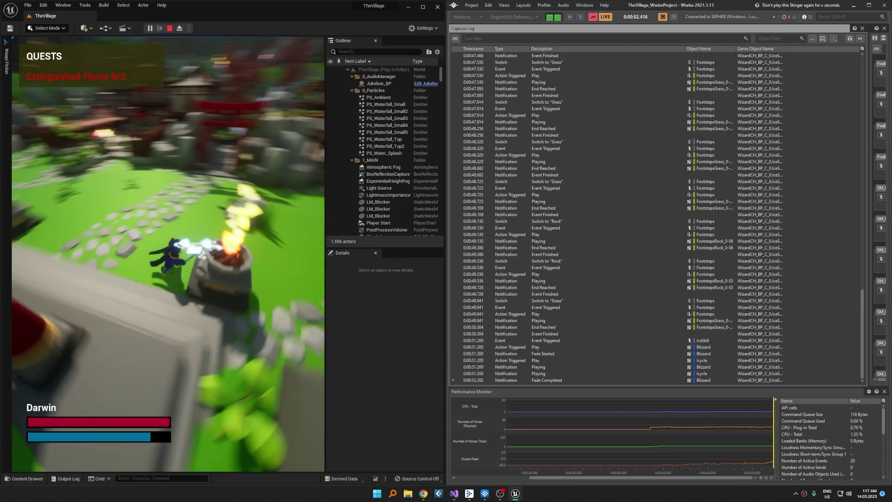
key("w")
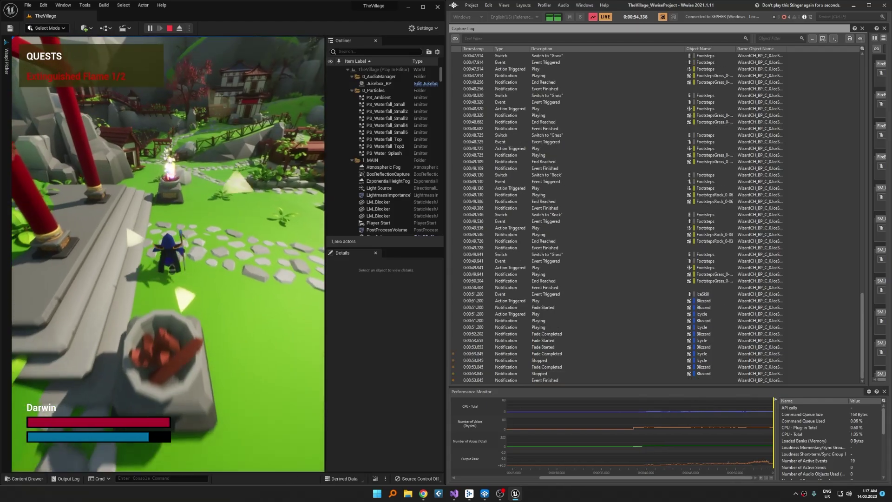
key("w")
key("e")
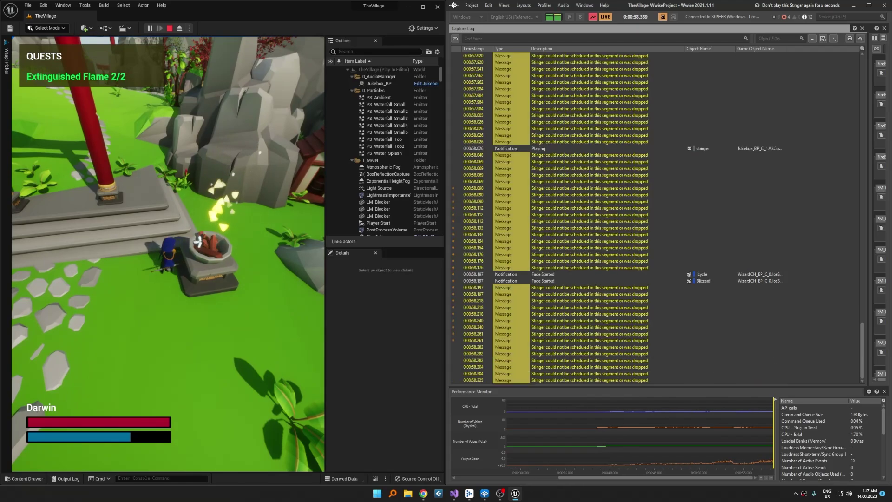
key("a")
key("s")
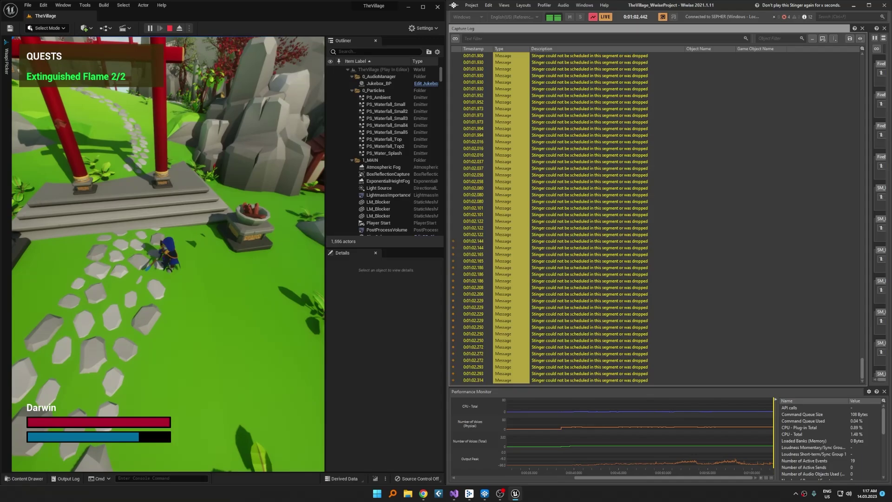
Switch to Visual Studio and set a breakpoint on the PostTrigger call at line 41 of Jukebox.cpp
key("alt+Tab")
key("alt+Tab")
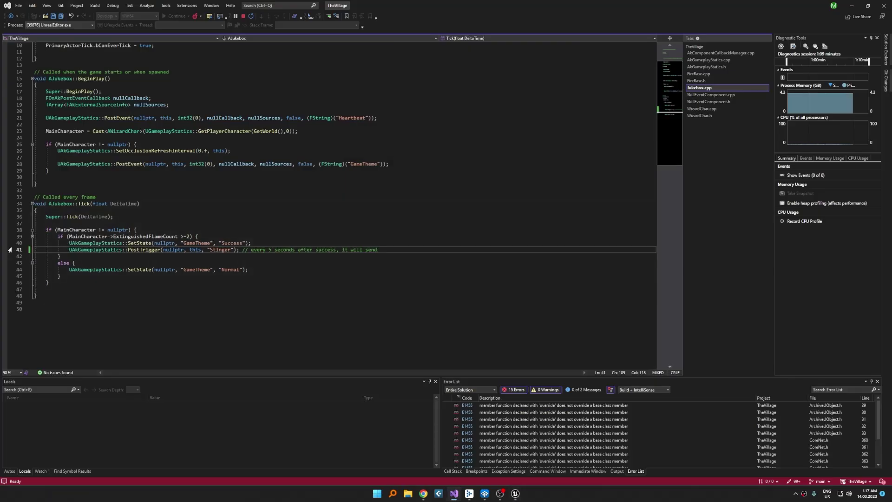
left_click(5, 250)
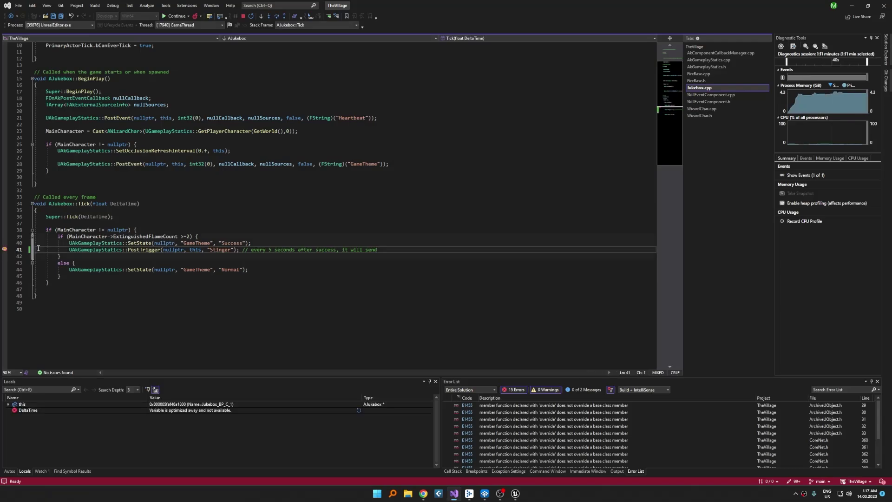
View the PostTrigger definition, resume to the breakpoint, and step into UAkGameplayStatics::PostTrigger past the null actor check
left_click(146, 250)
key("F12")
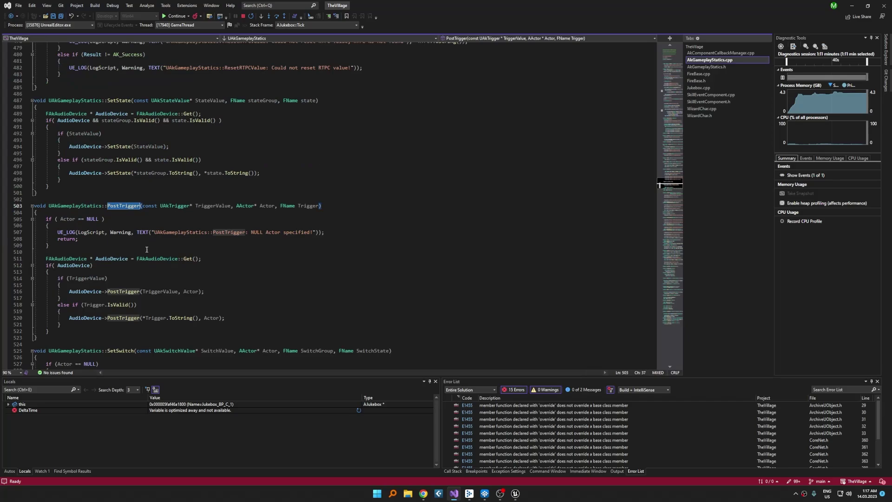
key("F10")
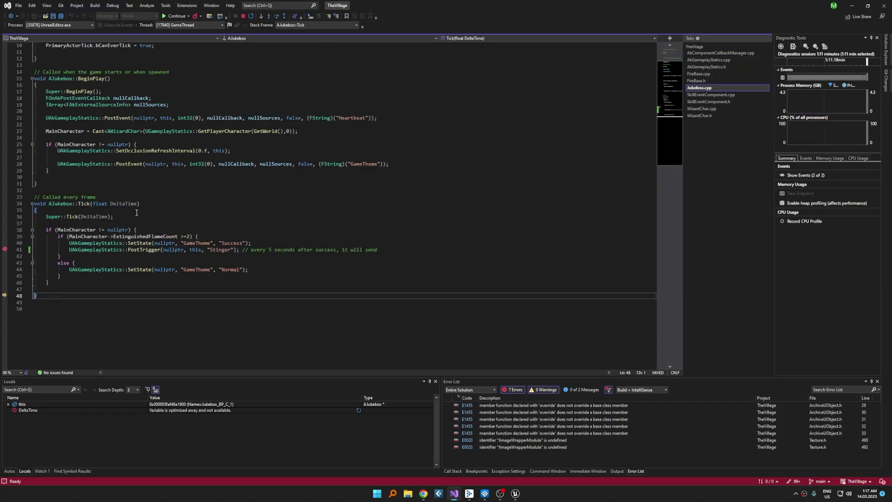
left_click(172, 16)
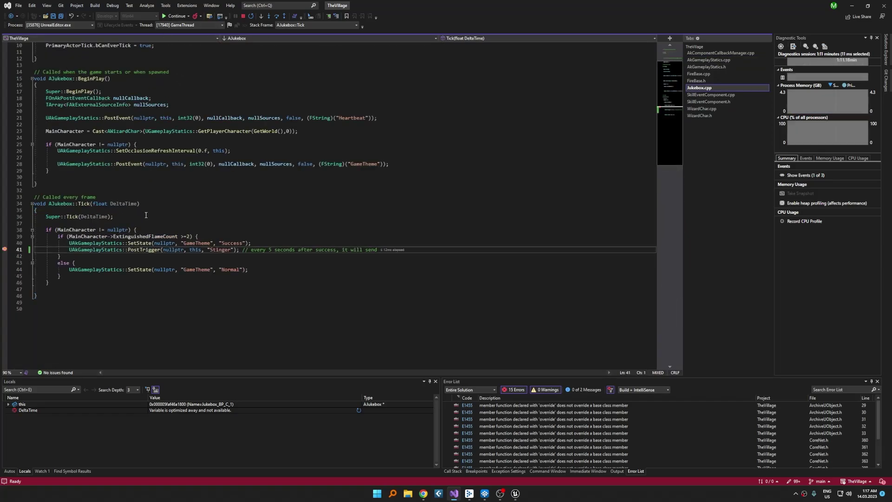
key("F11")
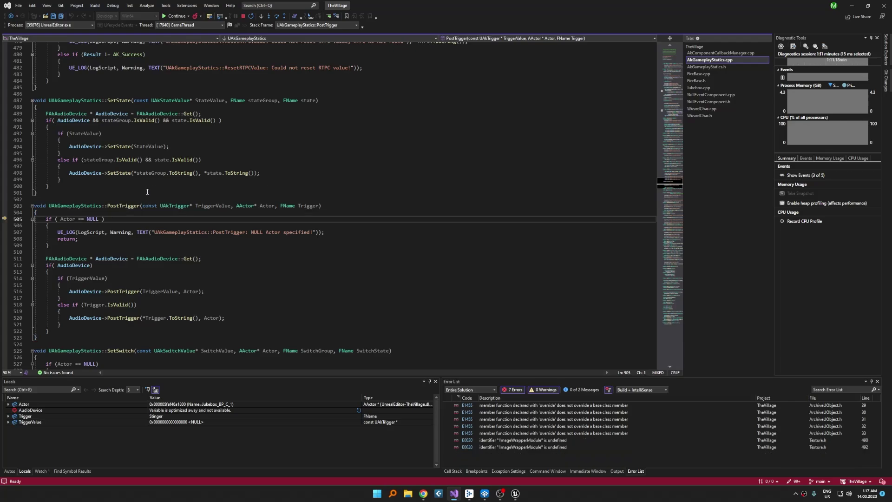
key("F10")
Inspect the TriggerValue, Actor and Trigger parameters of PostTrigger and the AudioDevice->PostTrigger(*Trigger.ToString(), Actor) call that uses them
mouse_move(209, 206)
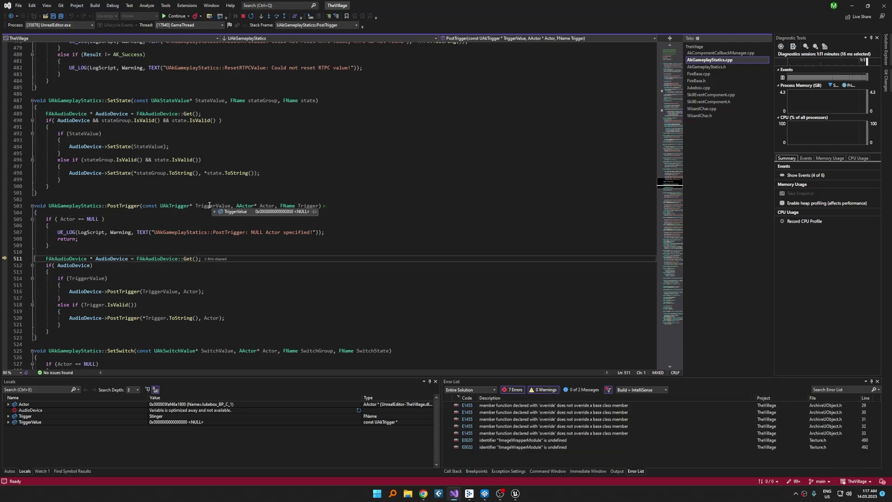
left_click(268, 200)
mouse_move(269, 205)
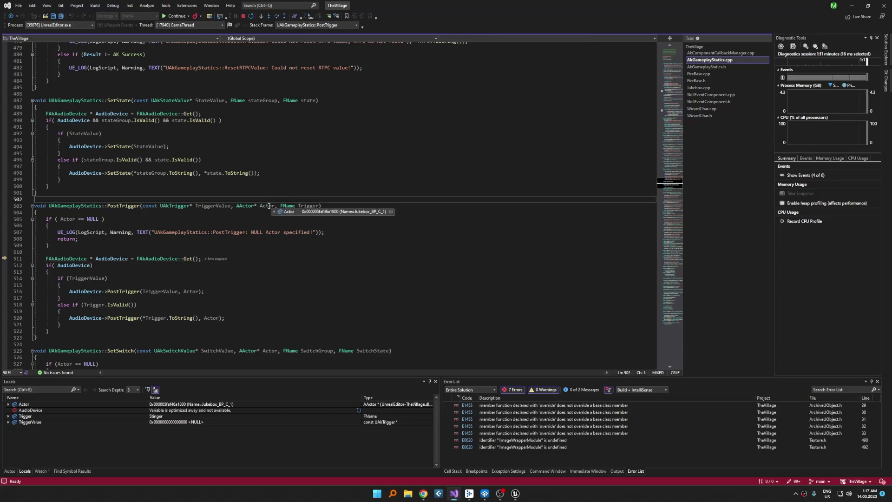
left_click(312, 206)
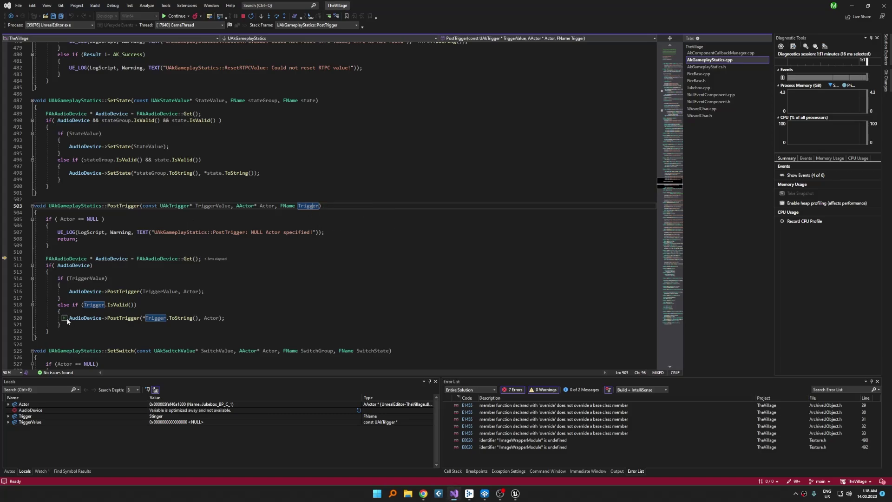
left_click_drag(231, 319, 68, 317)
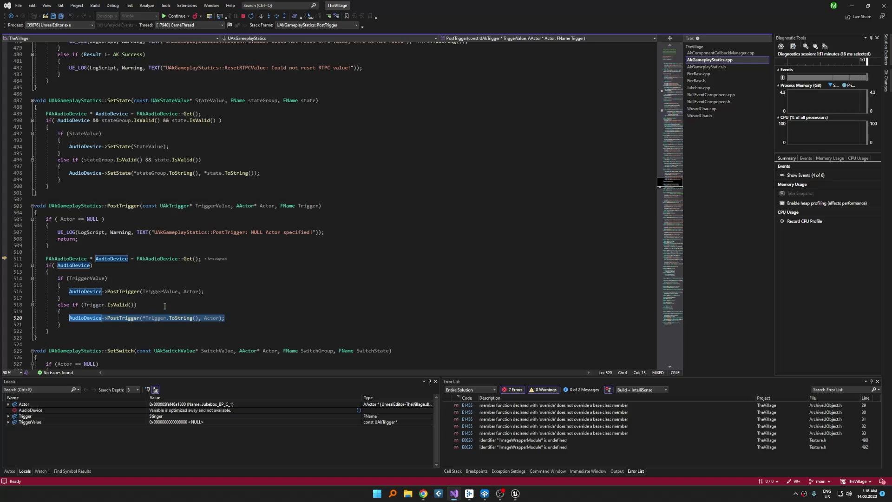
left_click(207, 291)
Step through the trigger checks to the AudioDevice->PostTrigger call on line 520 and step into it in AkAudioDevice.cpp
key("F10")
key("F10")
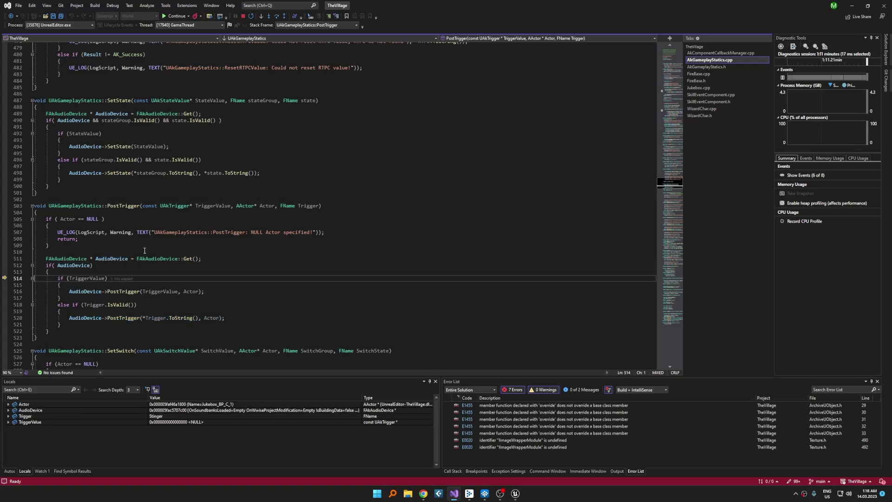
key("F10")
key("F10")
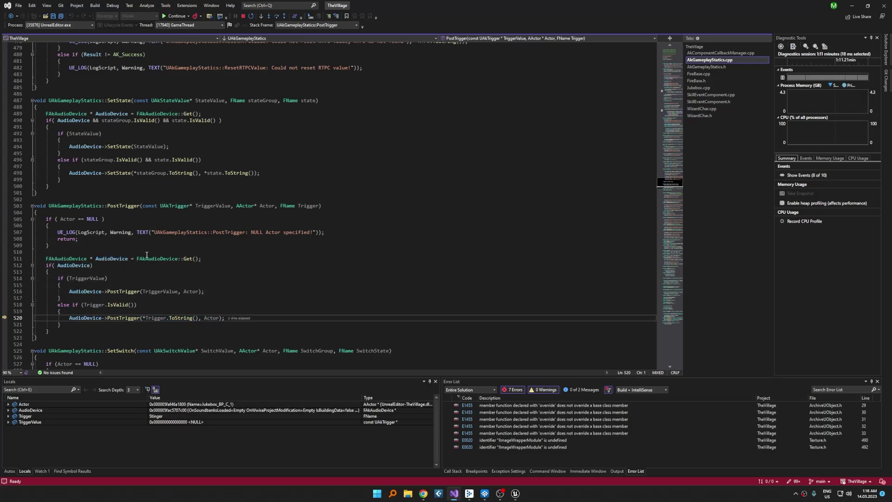
key("F11")
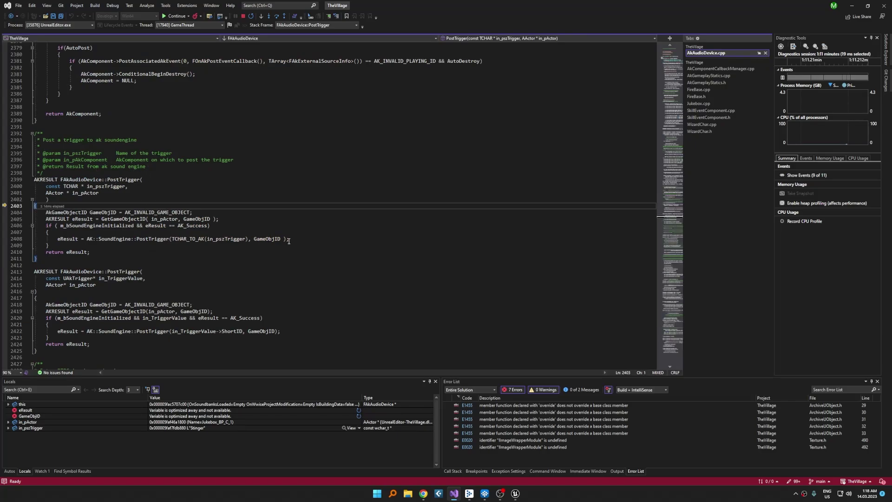
Highlight the AK::SoundEngine::PostTrigger call on line 2408 and step through FAkAudioDevice::PostTrigger until execution reaches it
left_click_drag(289, 240, 57, 239)
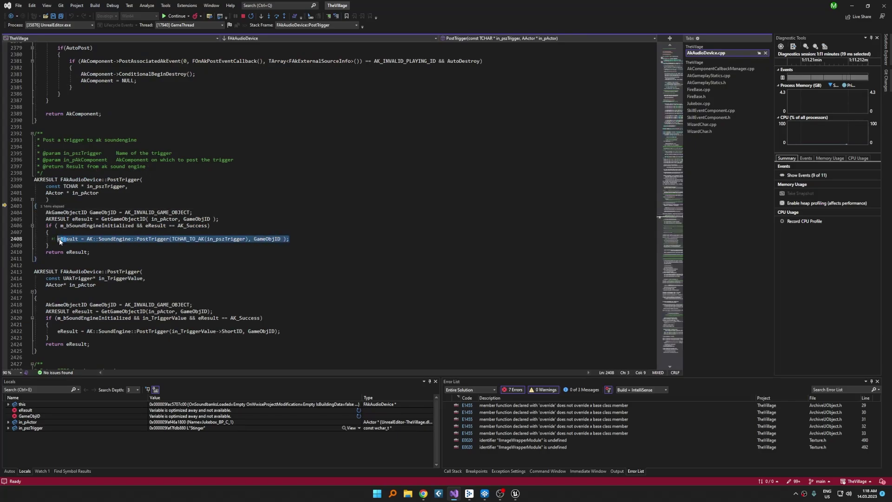
left_click(159, 199)
key("F10")
key("F10")
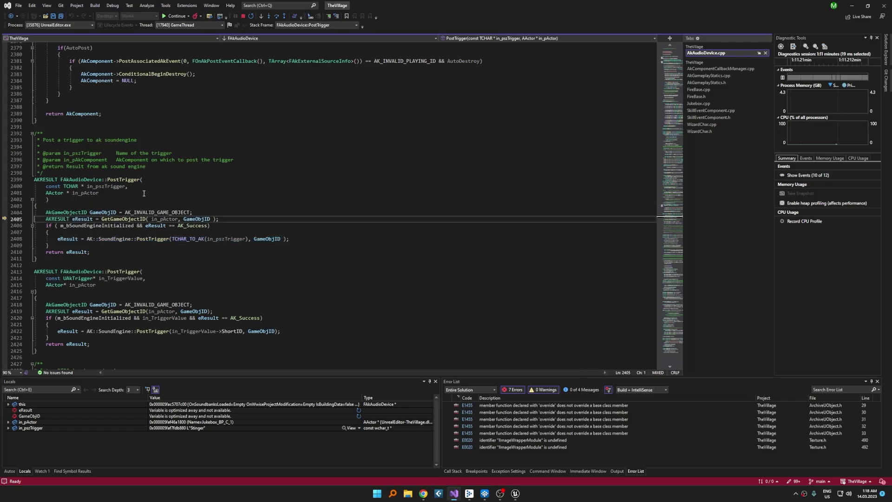
key("F10")
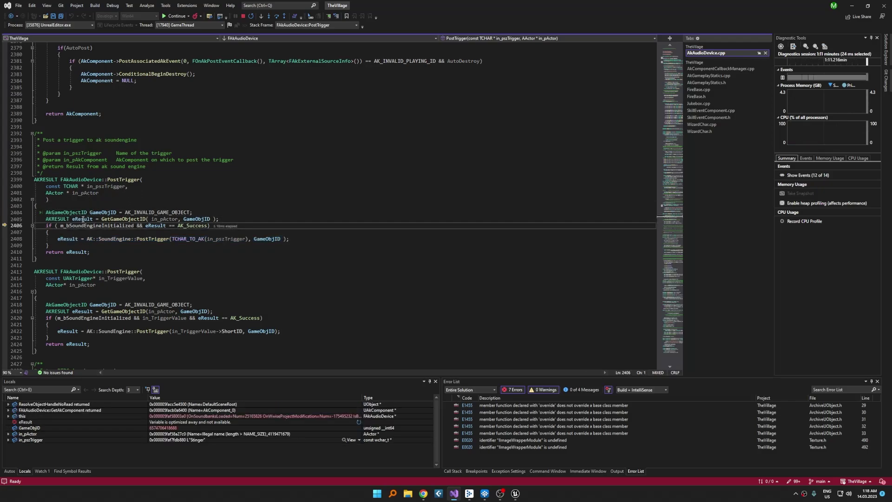
key("F10")
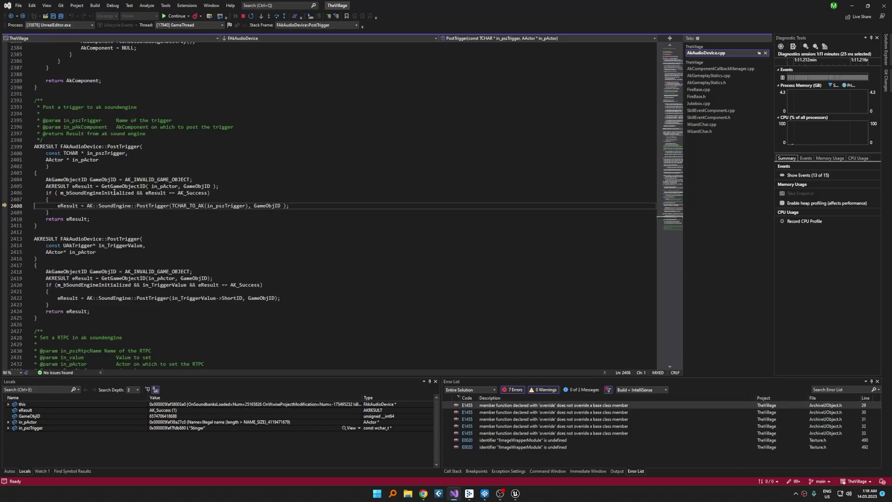
Step into the AK::SoundEngine::PostTrigger call and step back out to the breakpoint in Jukebox.cpp
key("F11")
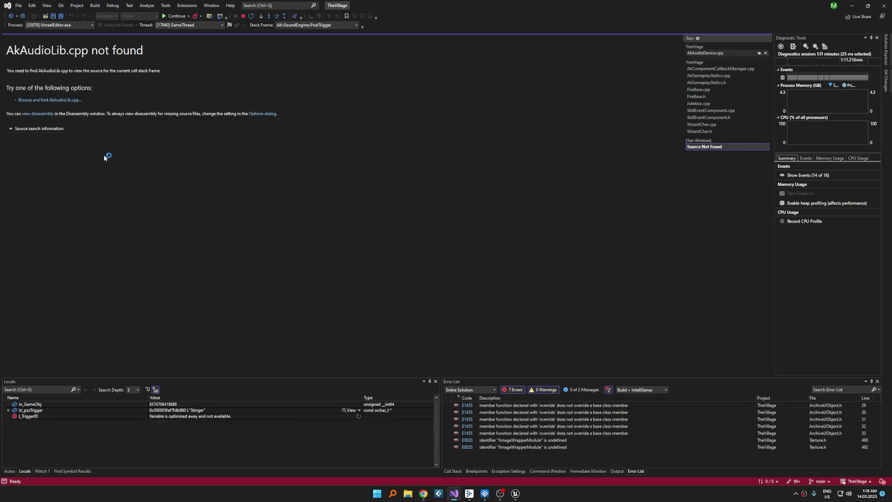
key("shift+F11")
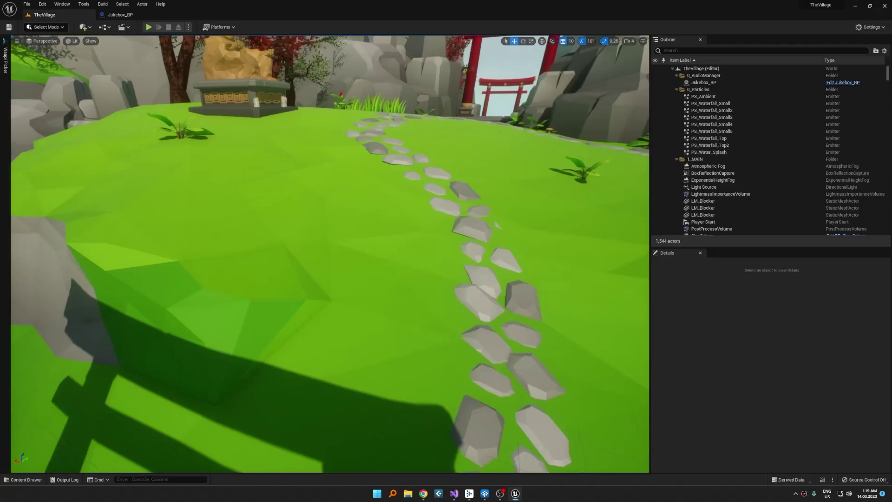
right_click_drag(330, 254, 455, 274)
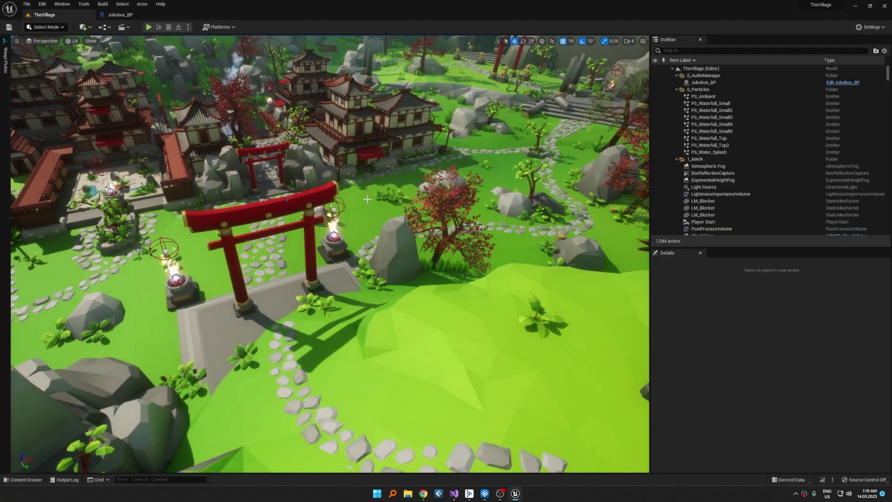